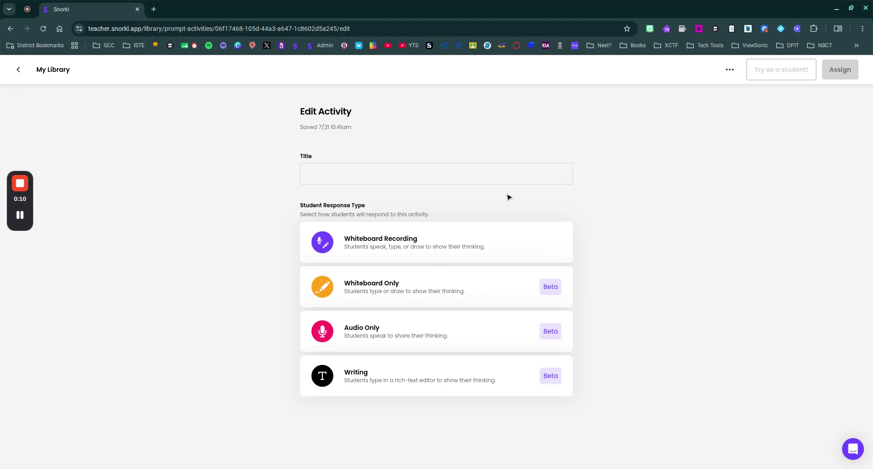
- Title the activity "Test", choose the Whiteboard Recording response type and open the question whiteboard for editing
{"action": "left_click", "coordinate": [413, 173]}
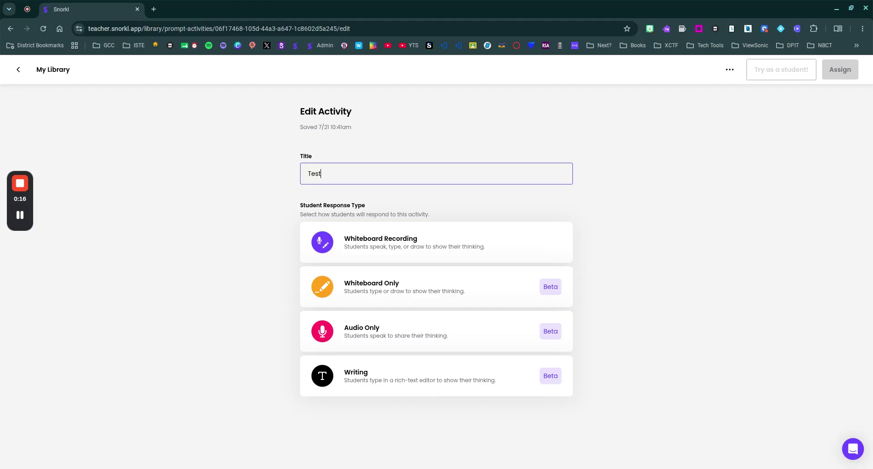
{"action": "left_click", "coordinate": [406, 249]}
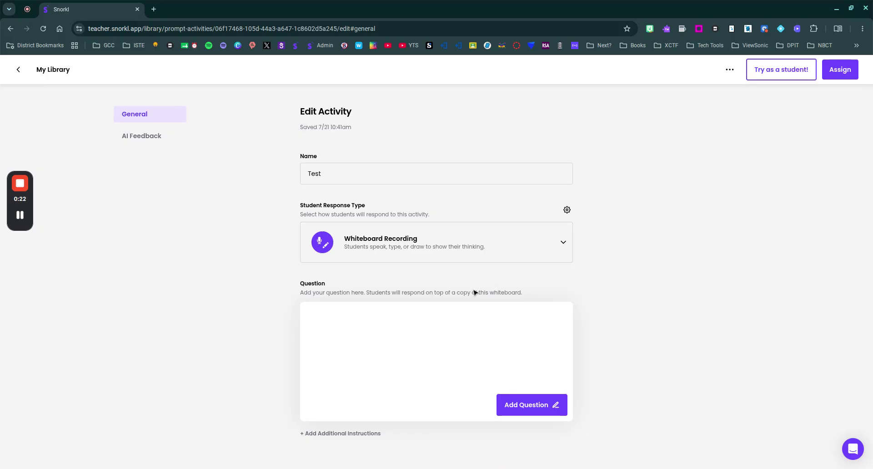
{"action": "left_click", "coordinate": [524, 406]}
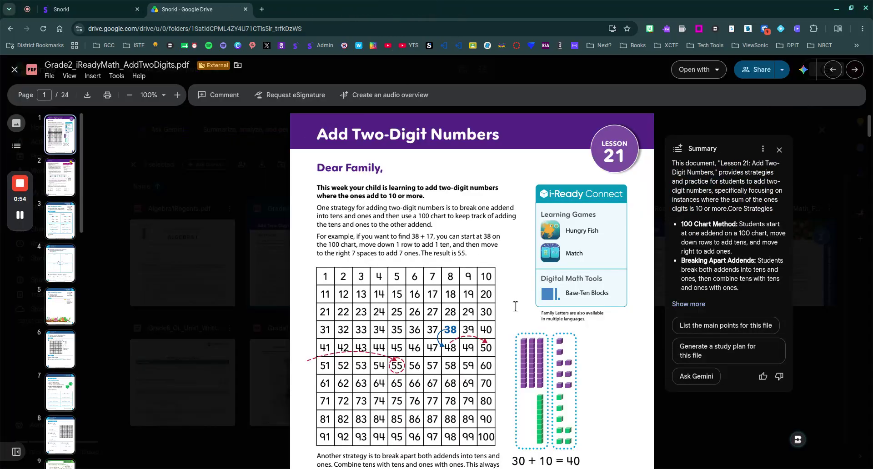
- Copy problem 3, "Find 56 + 36", from page 8 of Grade2_iReadyMath_AddTwoDigits.pdf in Google Drive and paste it onto the Snorkl whiteboard
{"action": "scroll", "coordinate": [457, 263], "scroll_direction": "down", "scroll_amount": 20}
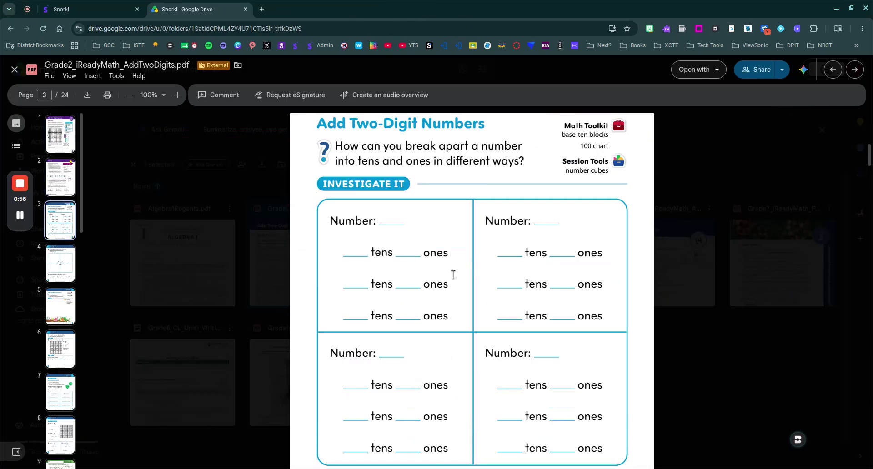
{"action": "scroll", "coordinate": [453, 275], "scroll_direction": "down", "scroll_amount": 20}
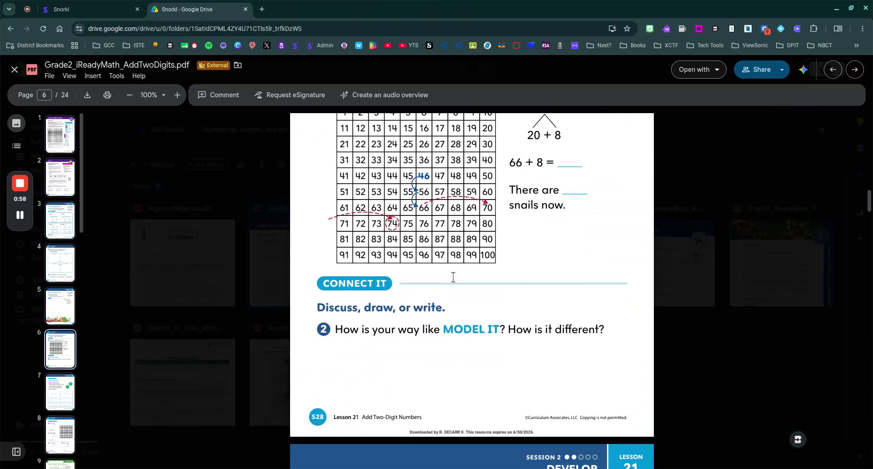
{"action": "scroll", "coordinate": [453, 277], "scroll_direction": "down", "scroll_amount": 15}
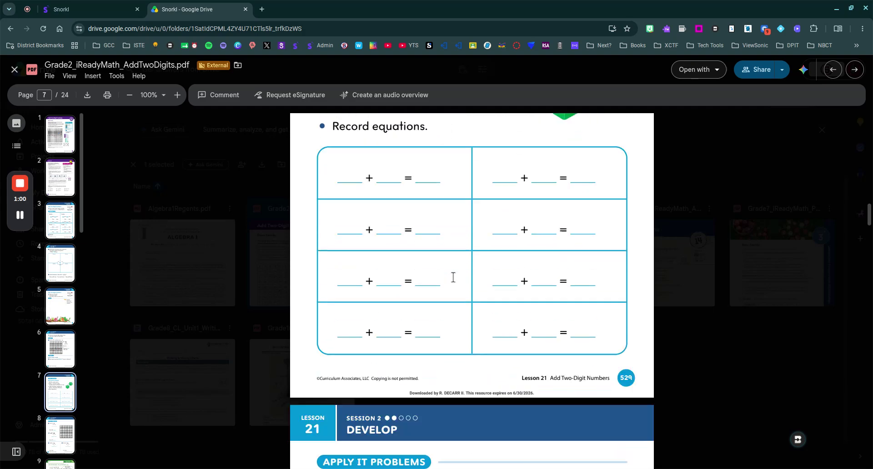
{"action": "scroll", "coordinate": [453, 276], "scroll_direction": "down", "scroll_amount": 1}
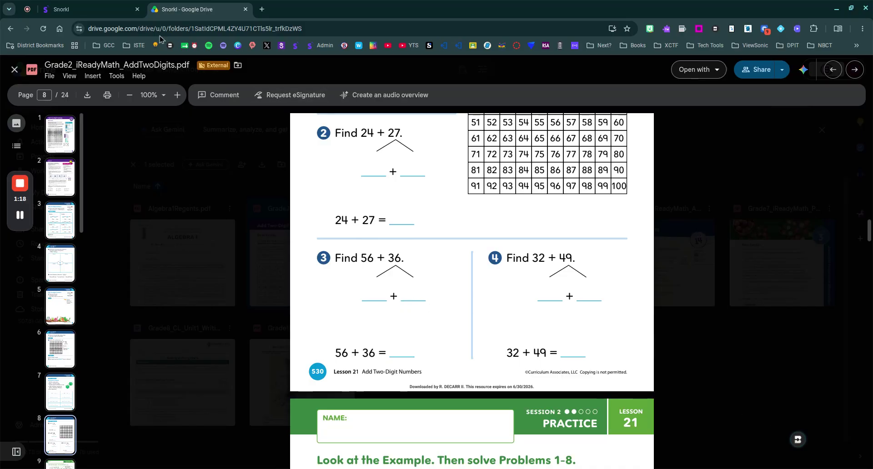
{"action": "left_click", "coordinate": [109, 15]}
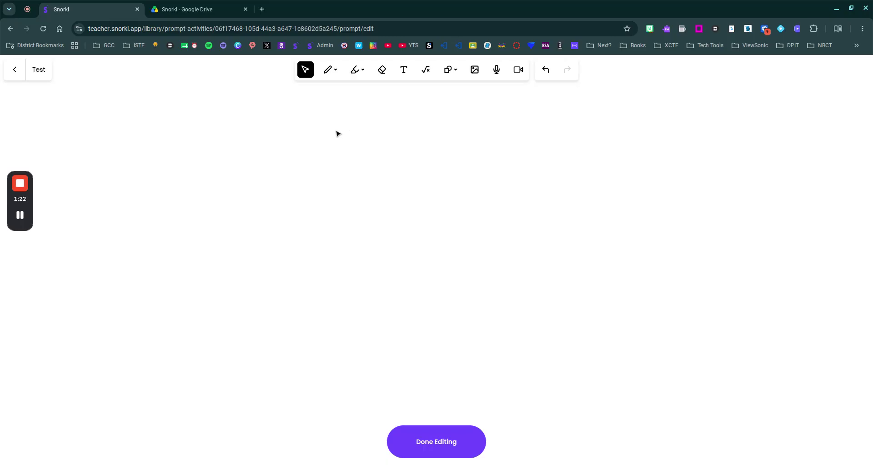
{"action": "key", "text": "ctrl+v"}
- Enlarge the pasted problem image and centre it near the top of the whiteboard
{"action": "left_click_drag", "start_coordinate": [425, 238], "coordinate": [359, 127]}
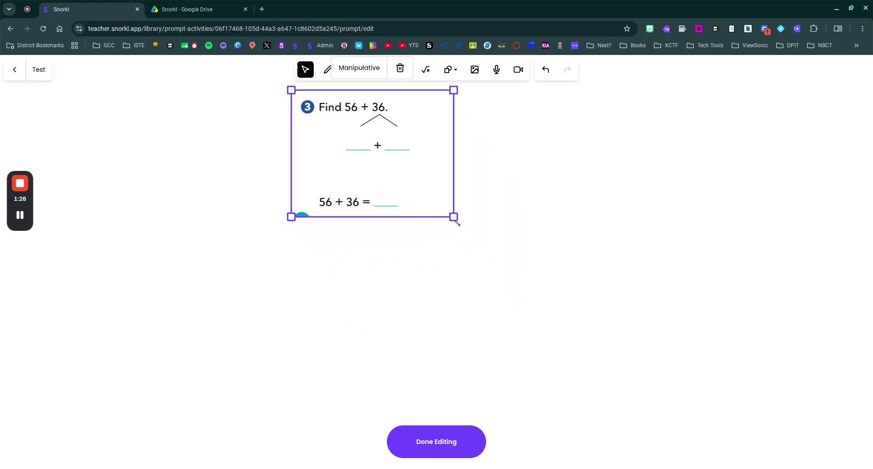
{"action": "left_click_drag", "start_coordinate": [456, 221], "coordinate": [506, 257]}
{"action": "left_click_drag", "start_coordinate": [441, 195], "coordinate": [493, 195]}
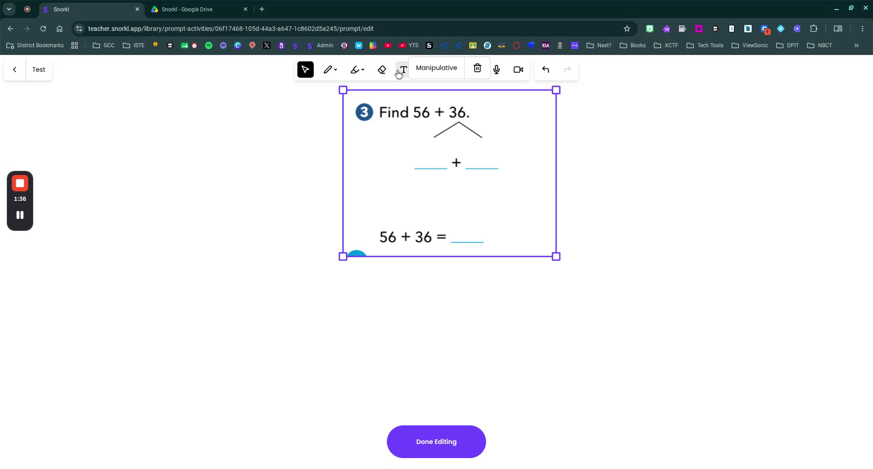
{"action": "left_click", "coordinate": [648, 136]}
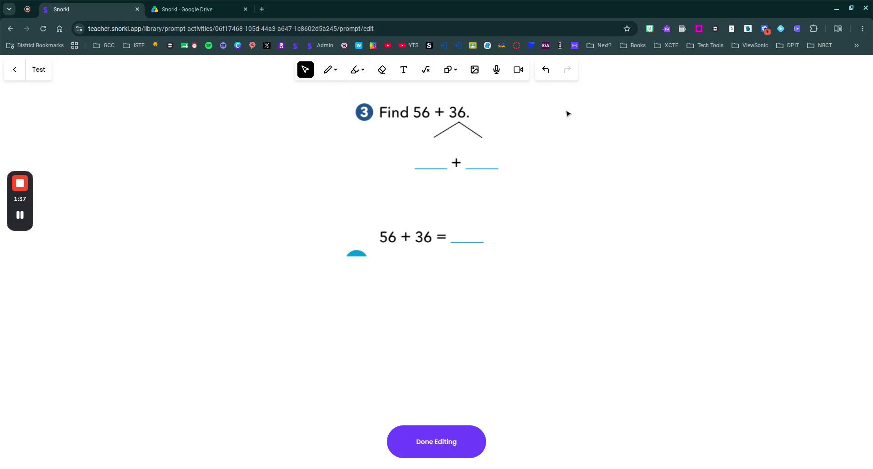
- View the options for adding a video to the whiteboard, without adding one
{"action": "left_click", "coordinate": [518, 70]}
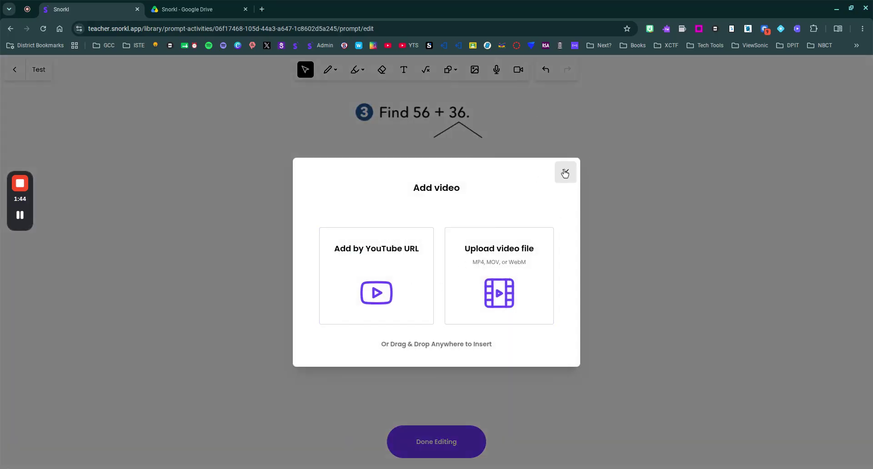
{"action": "left_click", "coordinate": [566, 172]}
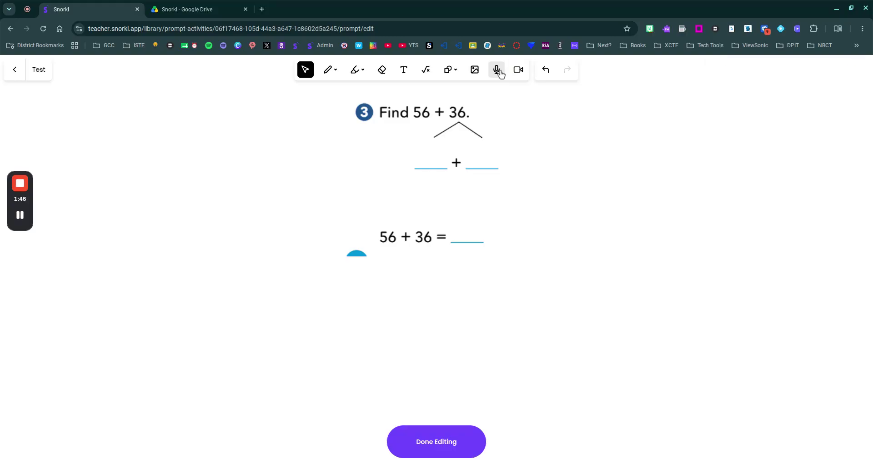
- Record a voice clip about 5 seconds long, add it to the whiteboard and place it just left of problem 3
{"action": "left_click", "coordinate": [497, 70]}
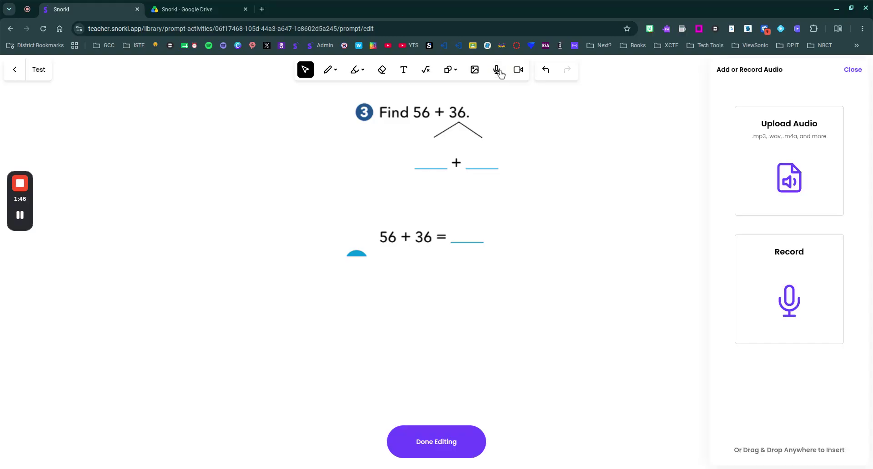
{"action": "left_click", "coordinate": [802, 321]}
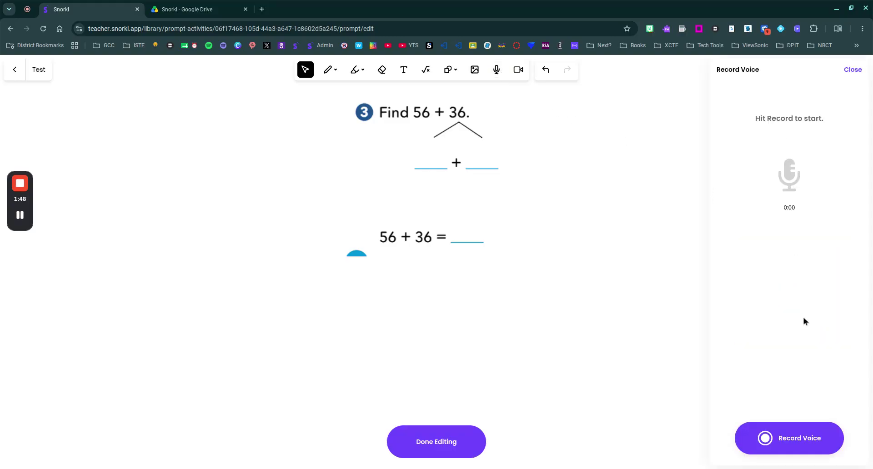
{"action": "left_click", "coordinate": [794, 438]}
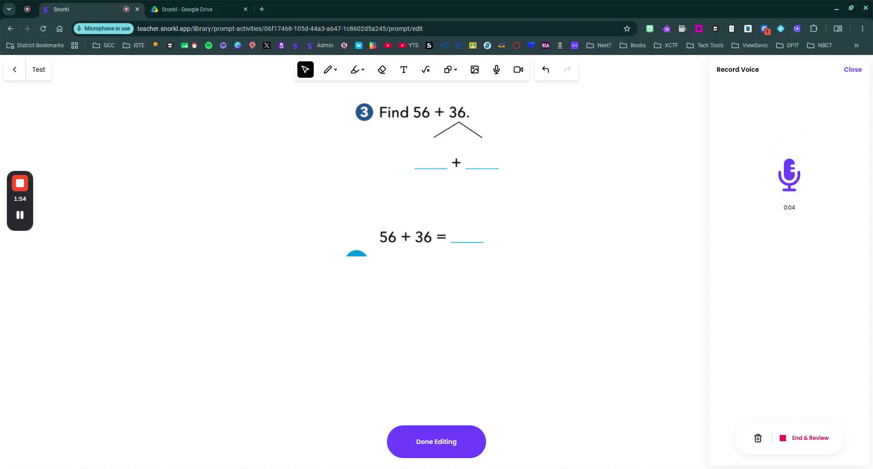
{"action": "left_click", "coordinate": [793, 439]}
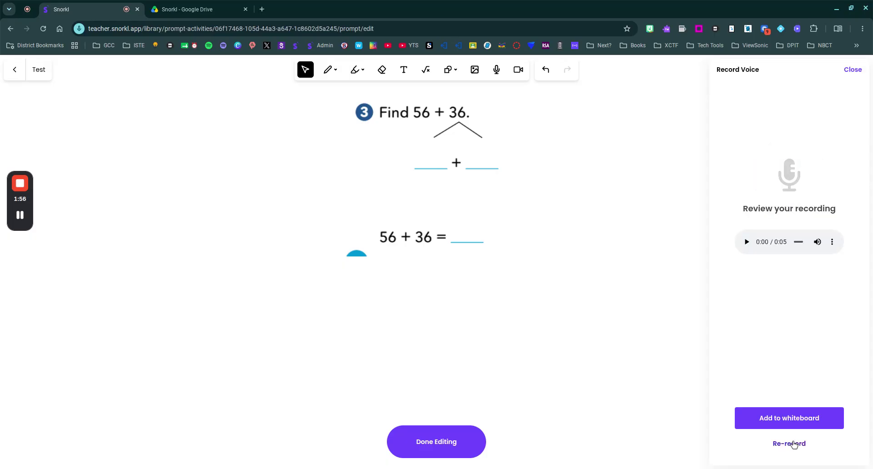
{"action": "left_click", "coordinate": [804, 424]}
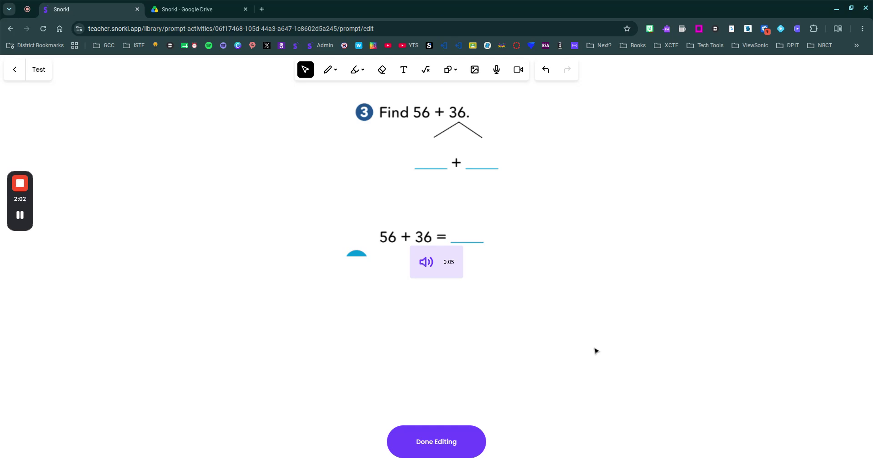
{"action": "left_click_drag", "start_coordinate": [442, 256], "coordinate": [326, 111]}
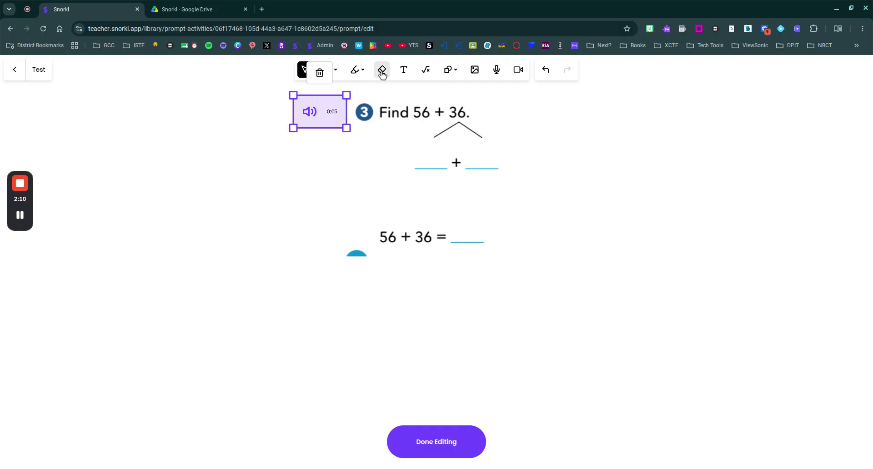
- Draw a small green square to the right of the problem and make it a manipulative
{"action": "left_click", "coordinate": [451, 72]}
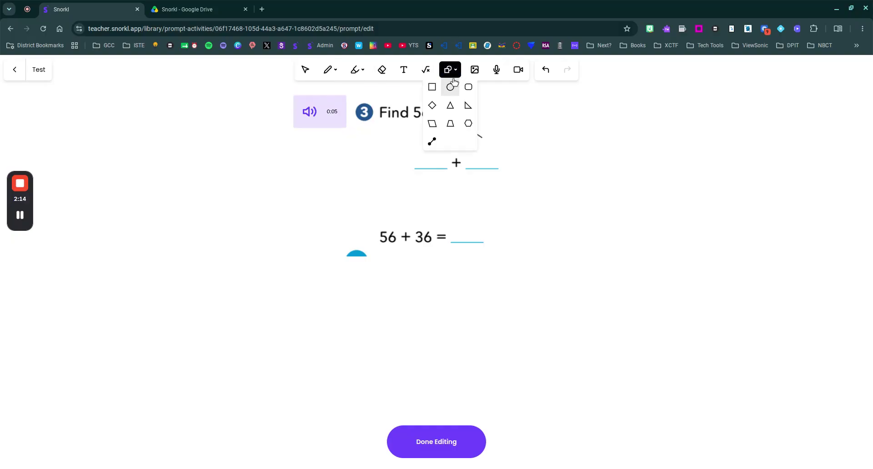
{"action": "left_click", "coordinate": [432, 88]}
{"action": "left_click_drag", "start_coordinate": [563, 114], "coordinate": [585, 135]}
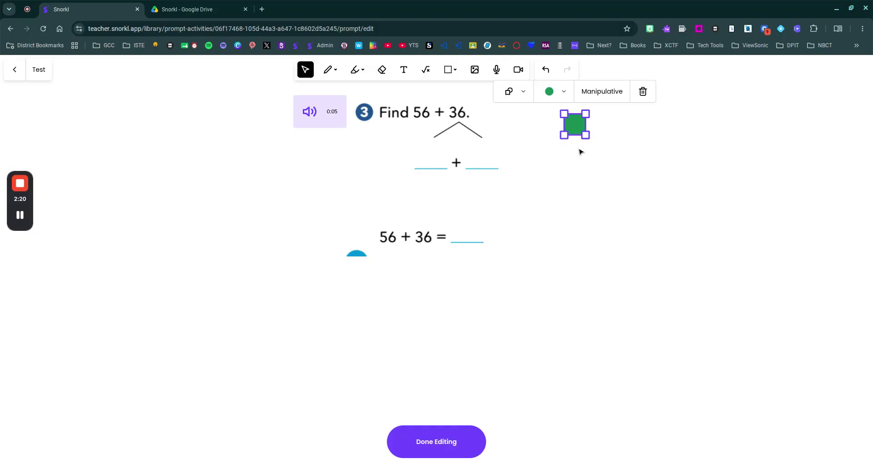
{"action": "left_click", "coordinate": [598, 93]}
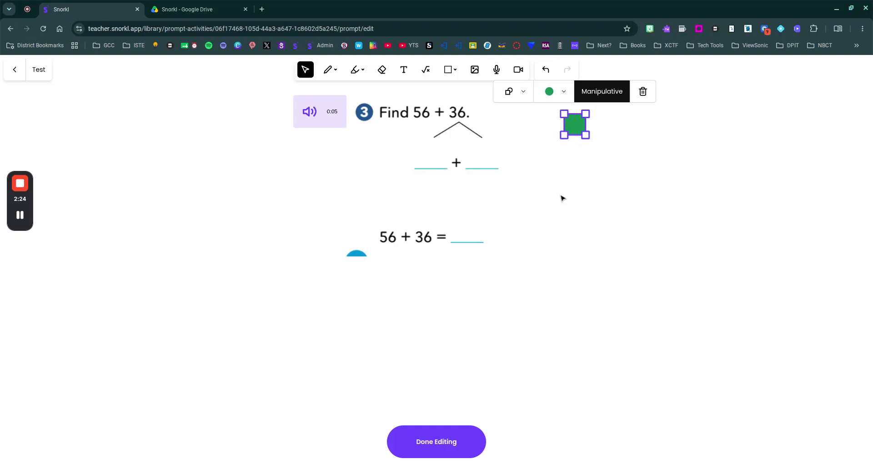
{"action": "left_click", "coordinate": [597, 167]}
- Duplicate the green manipulative square and stack the copy exactly on top of the original
{"action": "left_click", "coordinate": [574, 126]}
{"action": "key", "text": "ctrl+v"}
{"action": "left_click_drag", "start_coordinate": [593, 139], "coordinate": [575, 136]}
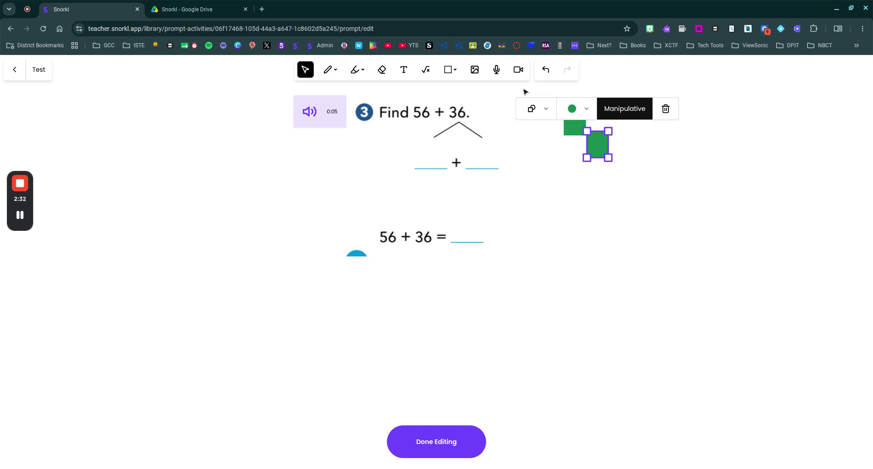
{"action": "left_click", "coordinate": [545, 72]}
{"action": "left_click", "coordinate": [664, 160]}
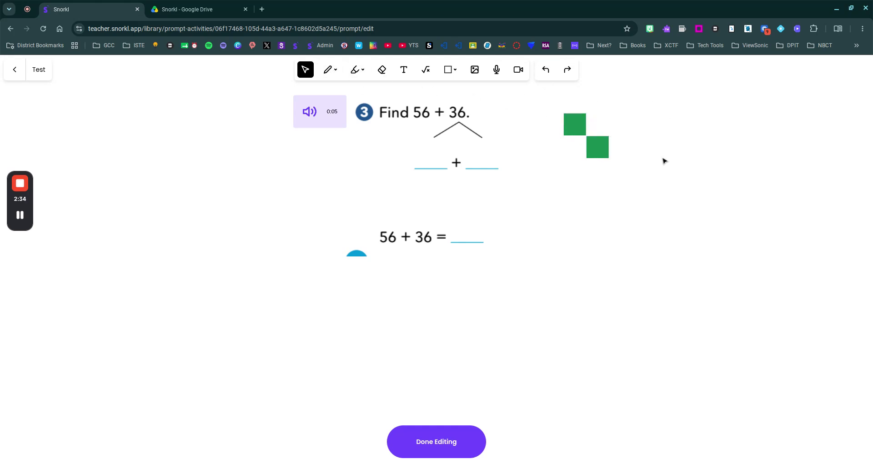
{"action": "left_click", "coordinate": [596, 146]}
{"action": "left_click_drag", "start_coordinate": [596, 146], "coordinate": [573, 125]}
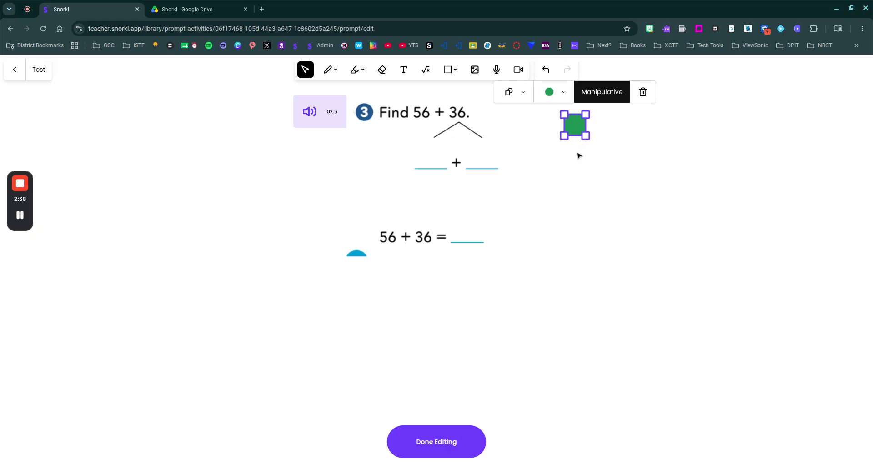
{"action": "left_click_drag", "start_coordinate": [594, 129], "coordinate": [591, 121]}
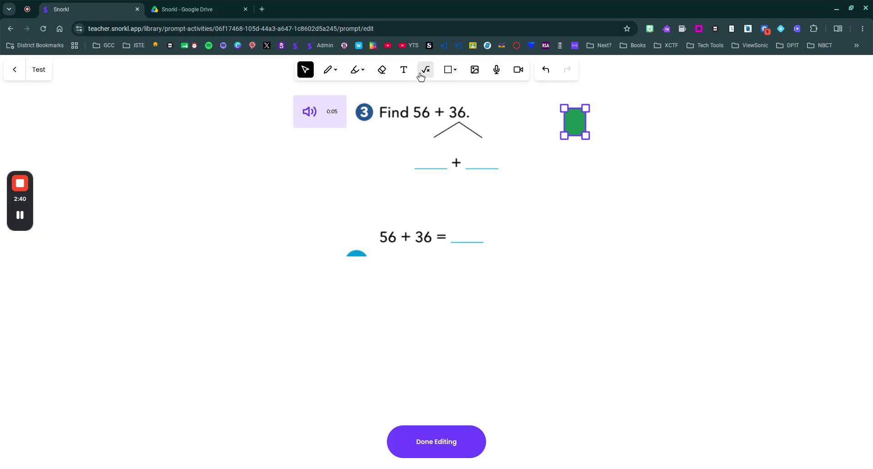
{"action": "left_click", "coordinate": [546, 72]}
{"action": "left_click", "coordinate": [653, 153]}
- Pull the stacked green squares apart and arrange them side by side to the right of the problem
{"action": "left_click_drag", "start_coordinate": [575, 126], "coordinate": [580, 173]}
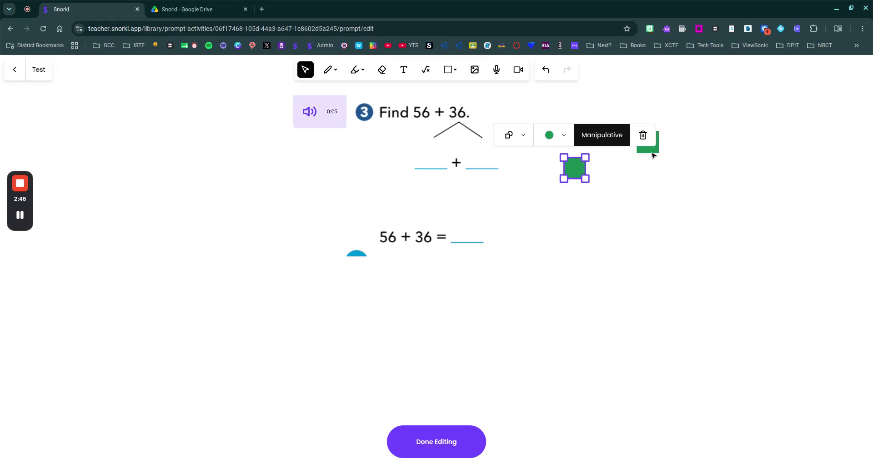
{"action": "left_click_drag", "start_coordinate": [645, 152], "coordinate": [567, 122]}
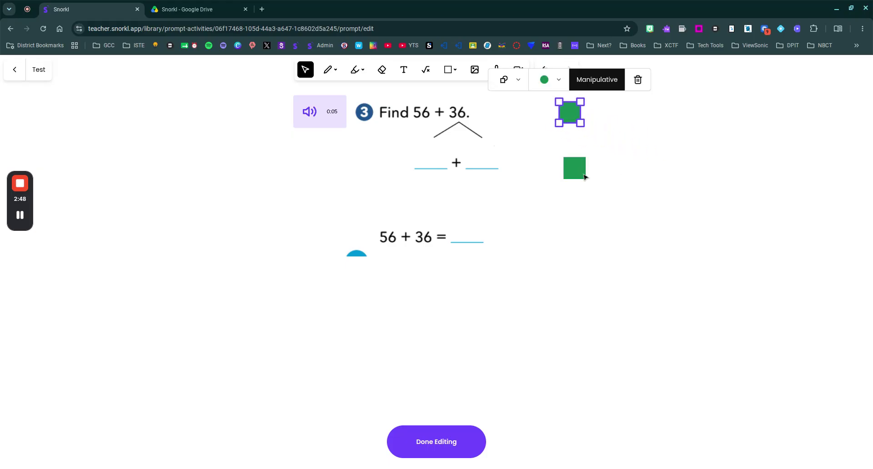
{"action": "left_click", "coordinate": [575, 173]}
{"action": "left_click", "coordinate": [600, 174]}
{"action": "left_click_drag", "start_coordinate": [575, 168], "coordinate": [602, 105]}
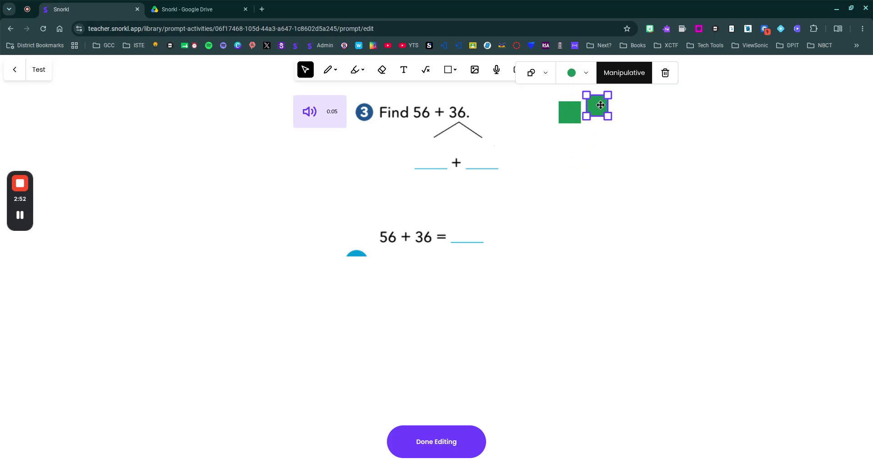
{"action": "left_click", "coordinate": [647, 188]}
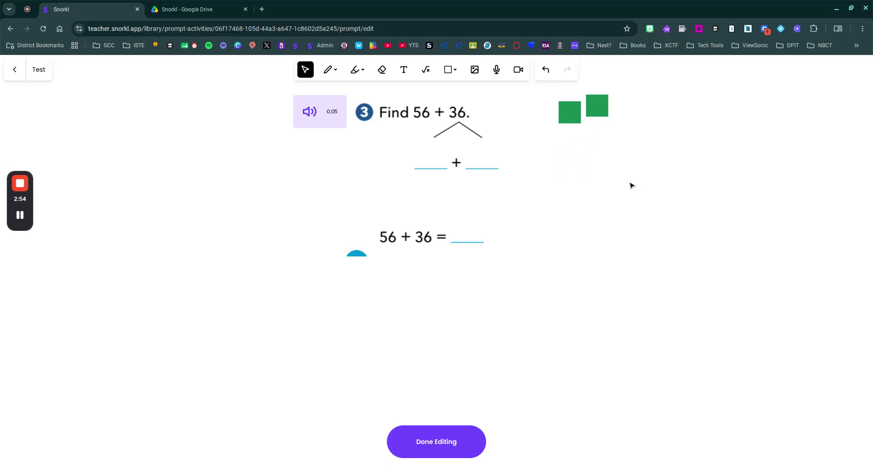
- Delete both green manipulative squares from the whiteboard
{"action": "left_click", "coordinate": [568, 115]}
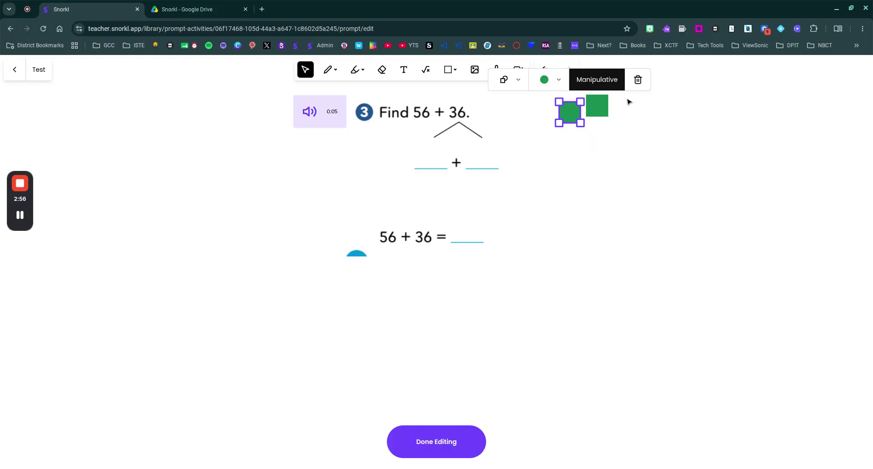
{"action": "left_click", "coordinate": [637, 80]}
{"action": "left_click", "coordinate": [603, 110]}
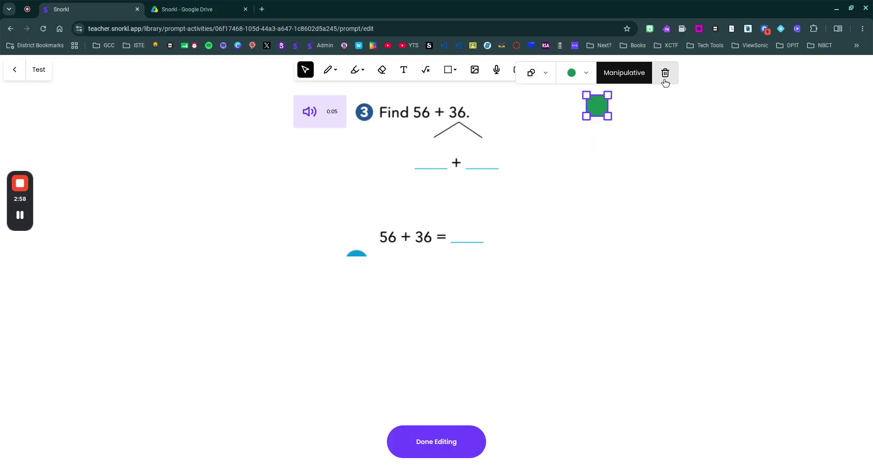
{"action": "left_click", "coordinate": [591, 75]}
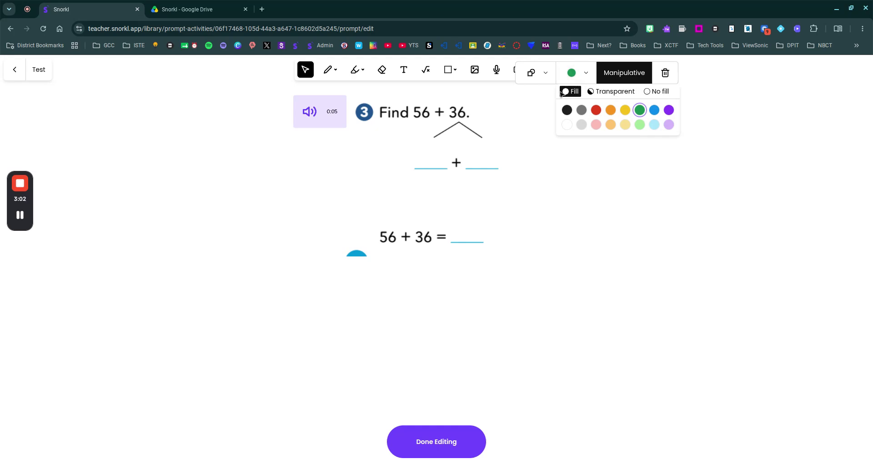
{"action": "left_click", "coordinate": [534, 125]}
{"action": "left_click", "coordinate": [612, 117]}
{"action": "left_click", "coordinate": [599, 109]}
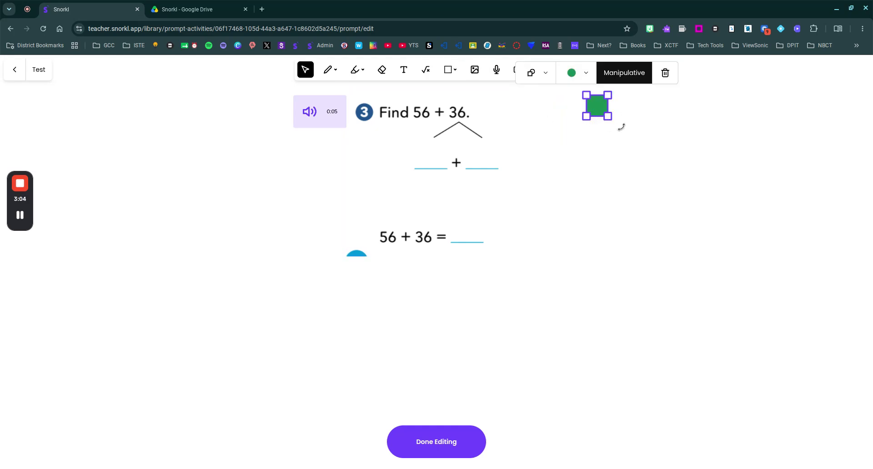
{"action": "left_click", "coordinate": [663, 71]}
- View the shapes available for the whiteboard question
{"action": "left_click", "coordinate": [454, 72]}
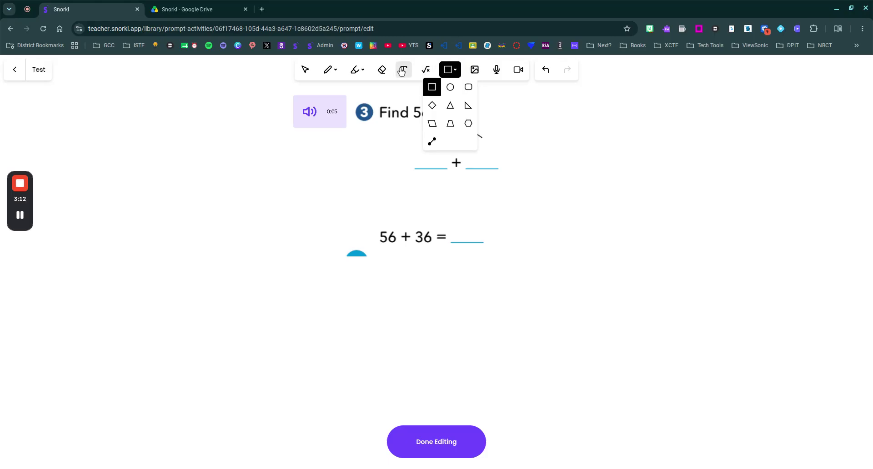
- Delete the newly placed green square from the whiteboard and finish editing the question
{"action": "left_click", "coordinate": [546, 256]}
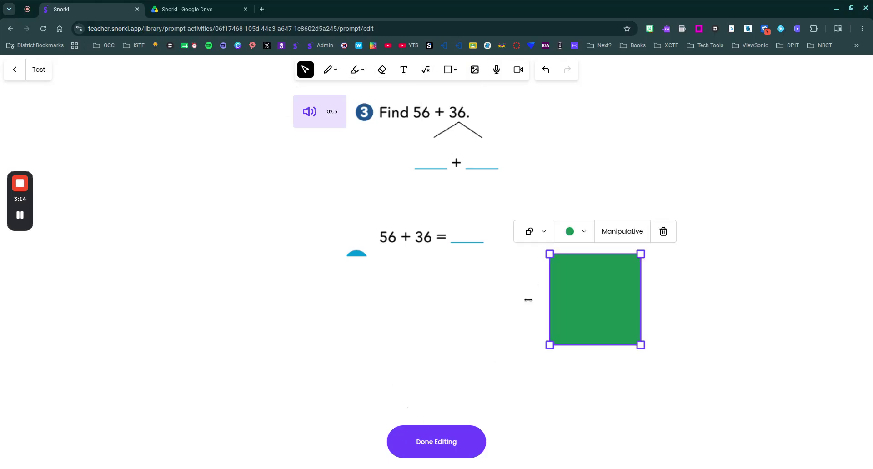
{"action": "left_click", "coordinate": [665, 232]}
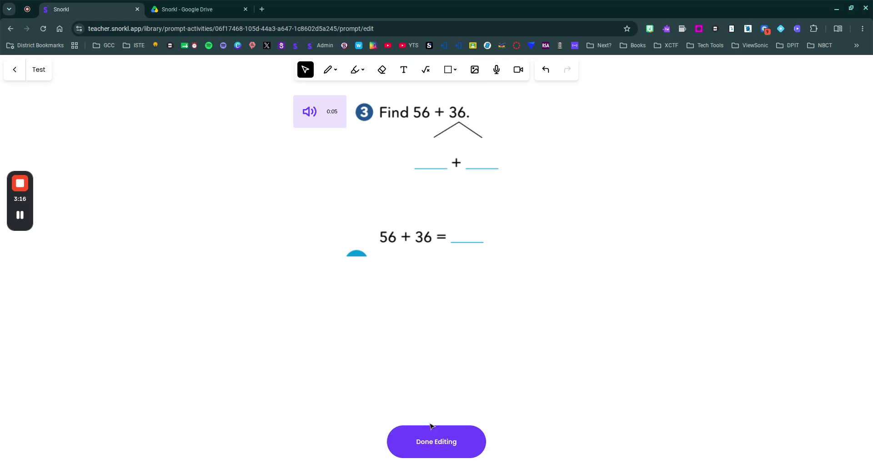
{"action": "left_click", "coordinate": [430, 441]}
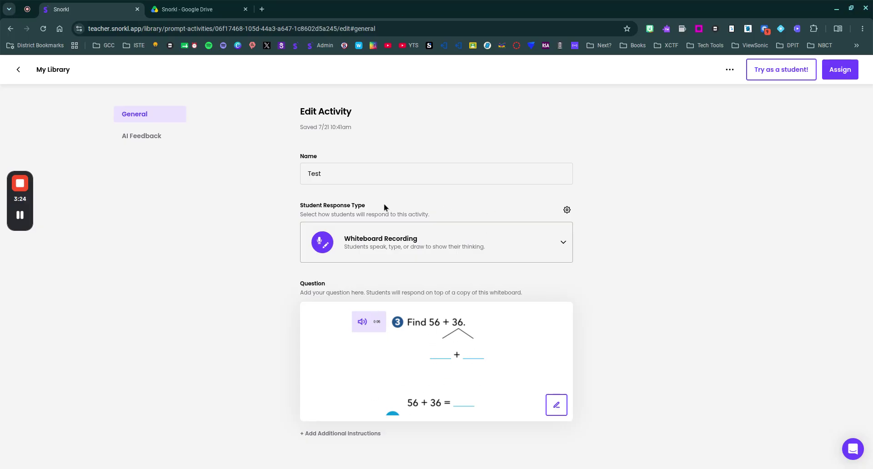
- Disable the Shape, Highlighter, Equation, Image, Laser Pointer and Line tools for the students' whiteboards and save the configuration
{"action": "scroll", "coordinate": [473, 357], "scroll_direction": "down", "scroll_amount": 3}
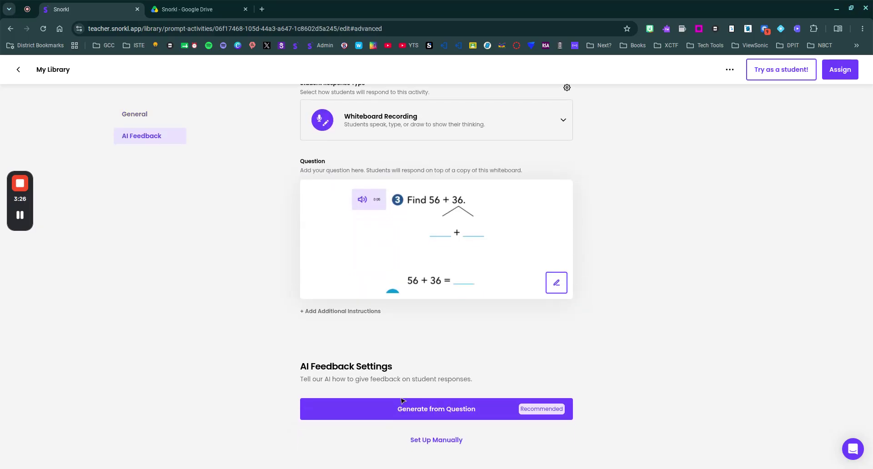
{"action": "scroll", "coordinate": [461, 374], "scroll_direction": "up", "scroll_amount": 3}
{"action": "left_click", "coordinate": [567, 211]}
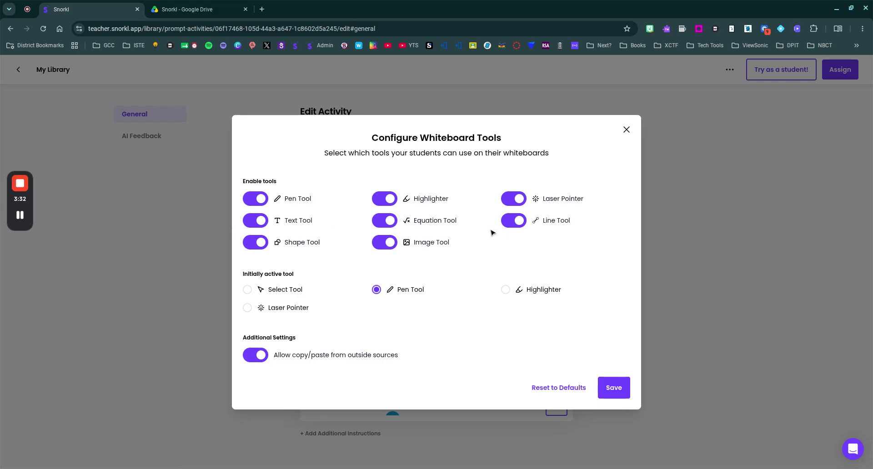
{"action": "left_click", "coordinate": [260, 245]}
{"action": "left_click", "coordinate": [389, 200]}
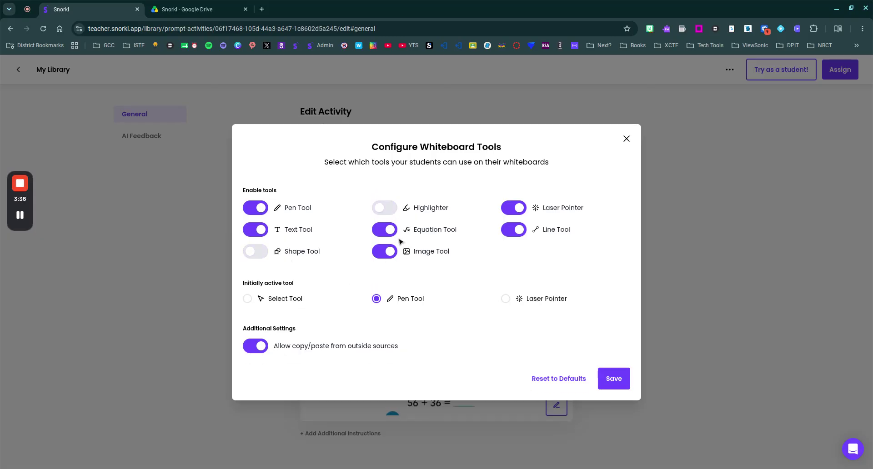
{"action": "left_click", "coordinate": [389, 232]}
{"action": "left_click", "coordinate": [391, 254]}
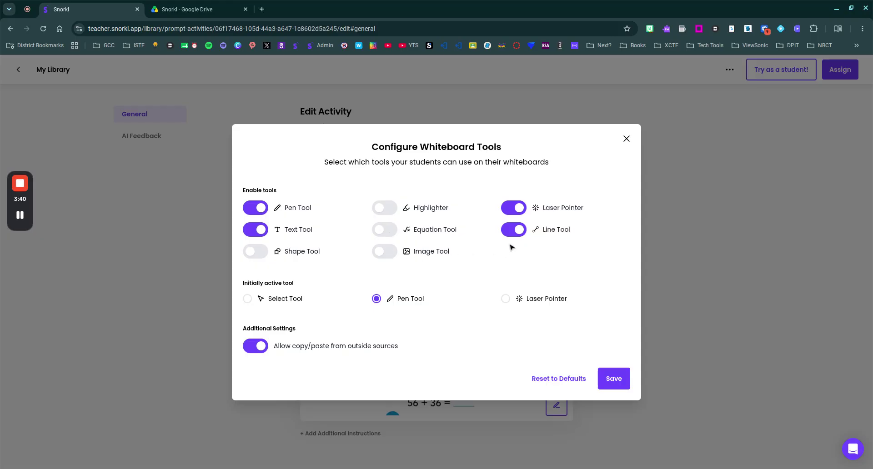
{"action": "left_click", "coordinate": [519, 209]}
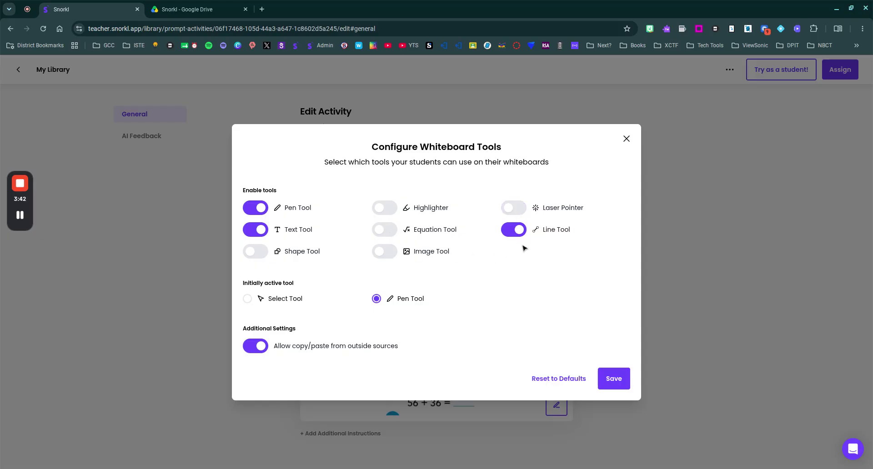
{"action": "left_click", "coordinate": [517, 235]}
{"action": "left_click", "coordinate": [620, 386]}
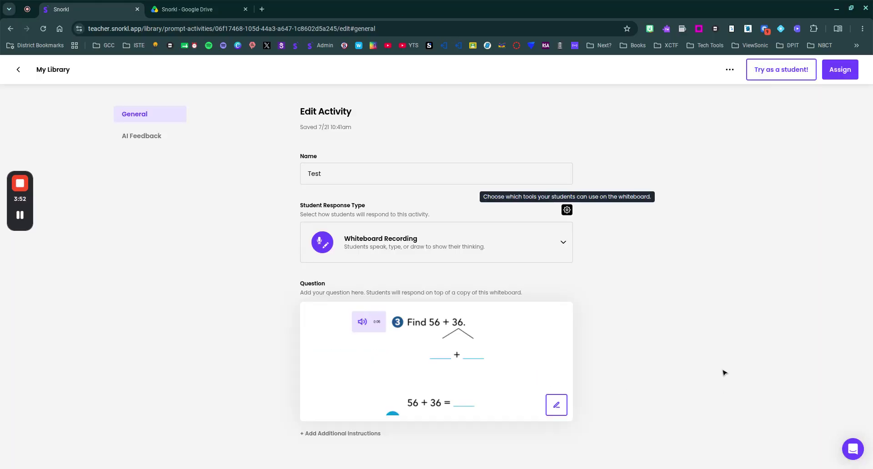
- Add an additional instructions field for students below the whiteboard question
{"action": "scroll", "coordinate": [637, 366], "scroll_direction": "down", "scroll_amount": 3}
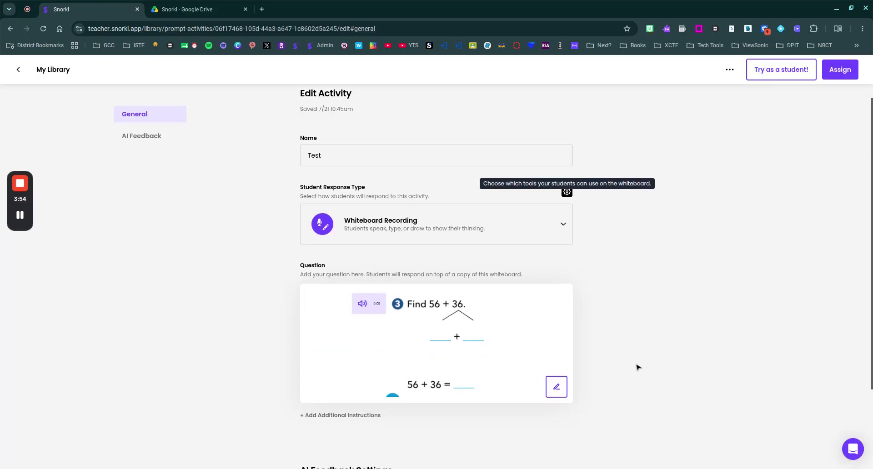
{"action": "left_click", "coordinate": [378, 312]}
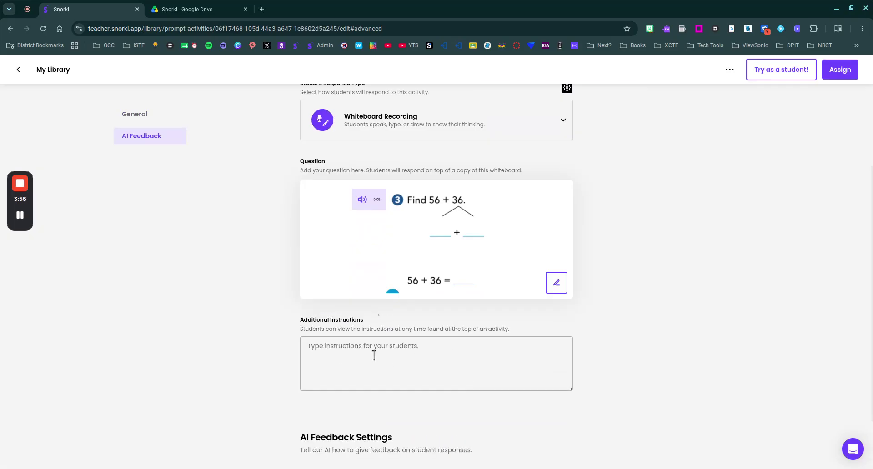
- Generate the AI feedback settings from the question with subject Math and grade Lower Elementary
{"action": "scroll", "coordinate": [667, 369], "scroll_direction": "down", "scroll_amount": 2}
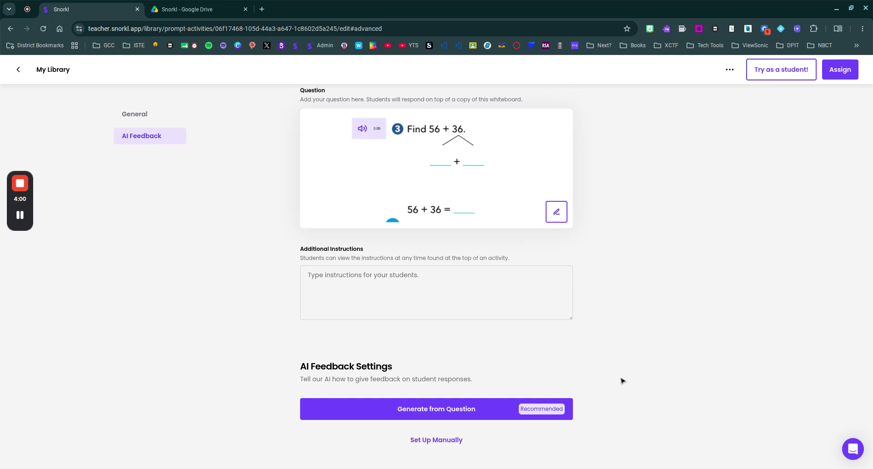
{"action": "left_click", "coordinate": [442, 410]}
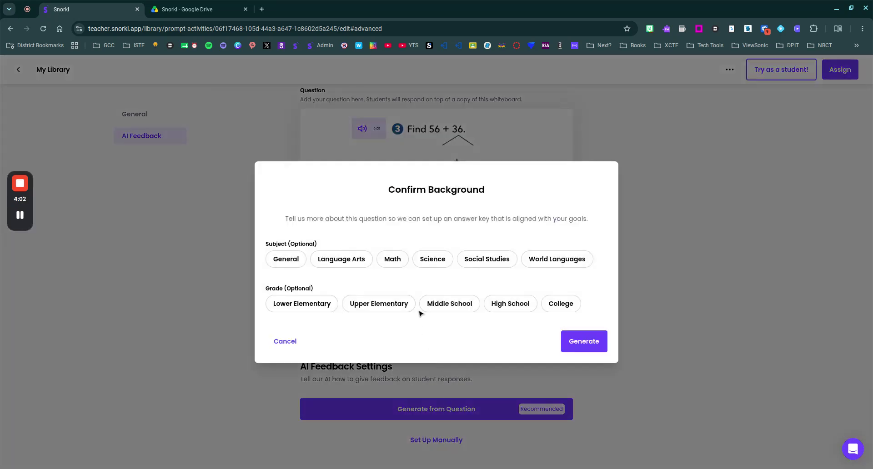
{"action": "left_click", "coordinate": [399, 261]}
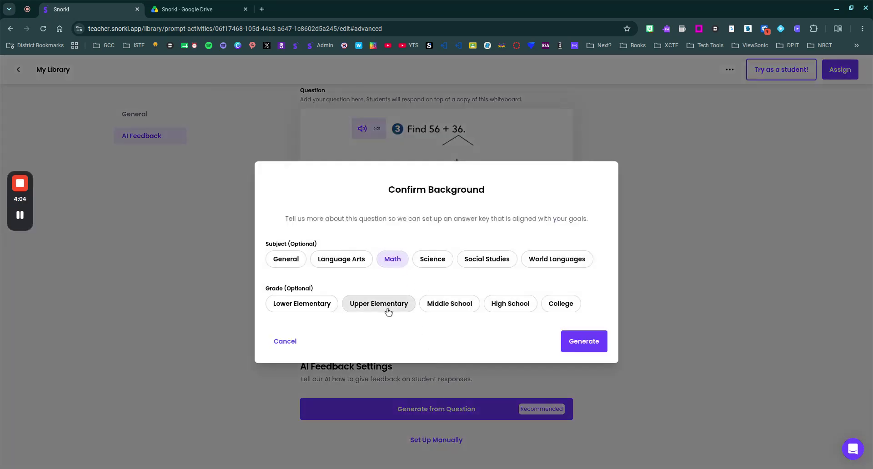
{"action": "left_click", "coordinate": [332, 305]}
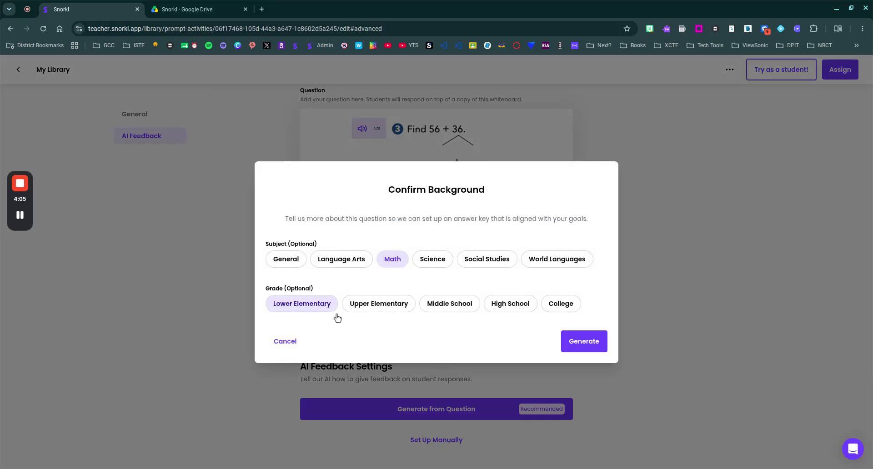
{"action": "left_click", "coordinate": [591, 344]}
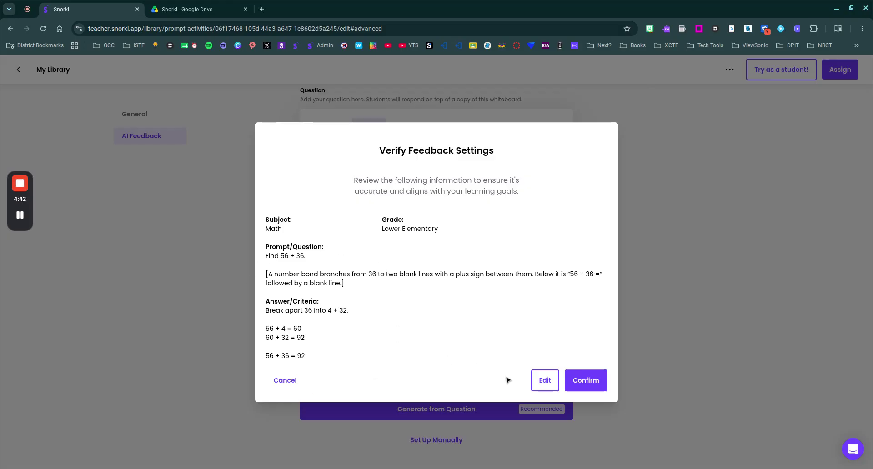
- Open the generated feedback settings for editing, review the prompt and answer criteria, and confirm them
{"action": "left_click", "coordinate": [544, 381]}
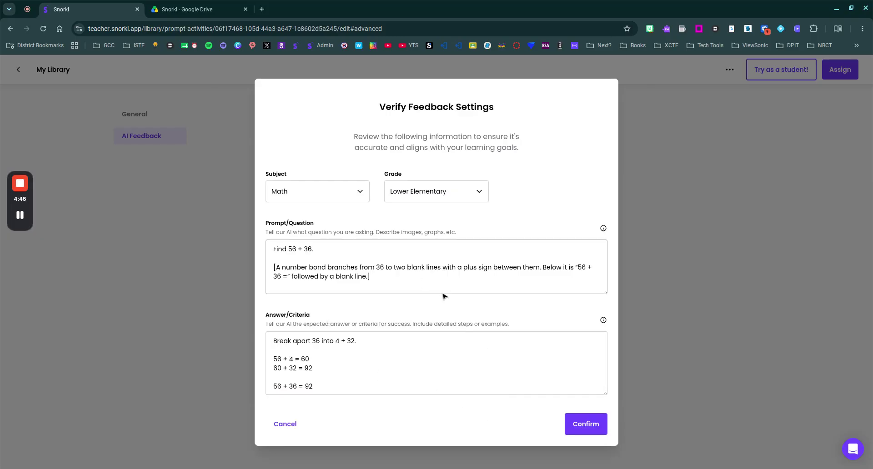
{"action": "left_click_drag", "start_coordinate": [278, 249], "coordinate": [345, 256]}
{"action": "triple_click", "coordinate": [392, 278]}
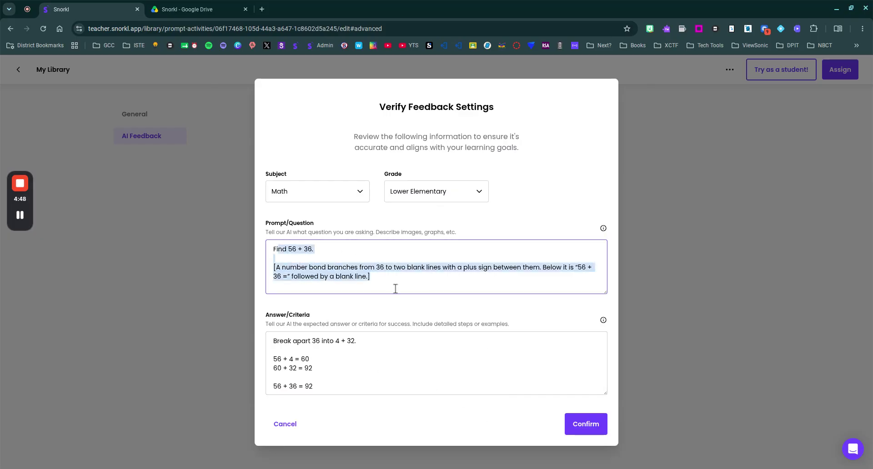
{"action": "left_click", "coordinate": [347, 340]}
{"action": "triple_click", "coordinate": [345, 342]}
{"action": "left_click_drag", "start_coordinate": [345, 351], "coordinate": [362, 389]}
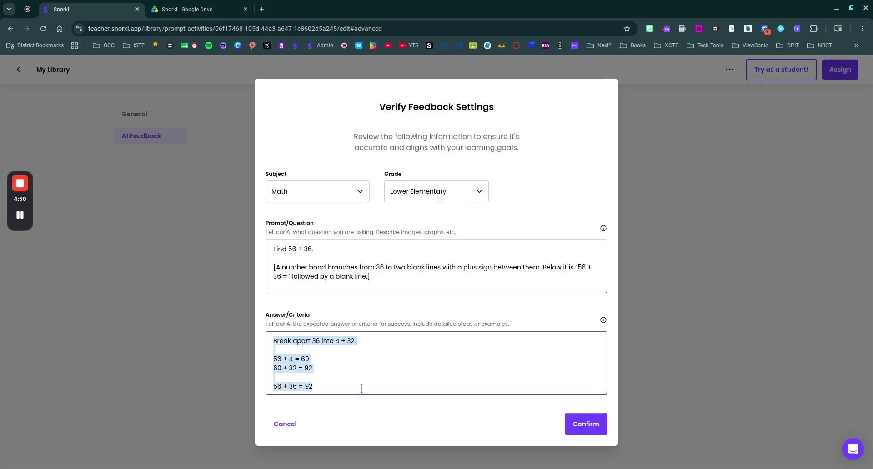
{"action": "left_click", "coordinate": [465, 424]}
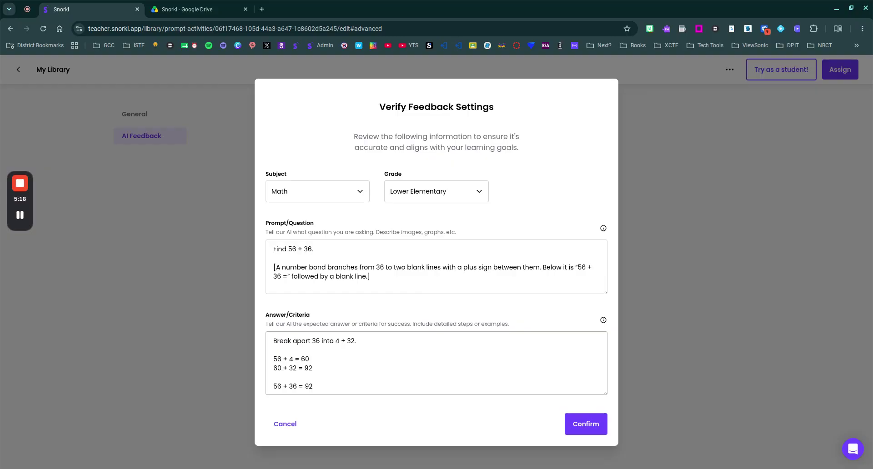
{"action": "left_click", "coordinate": [580, 433]}
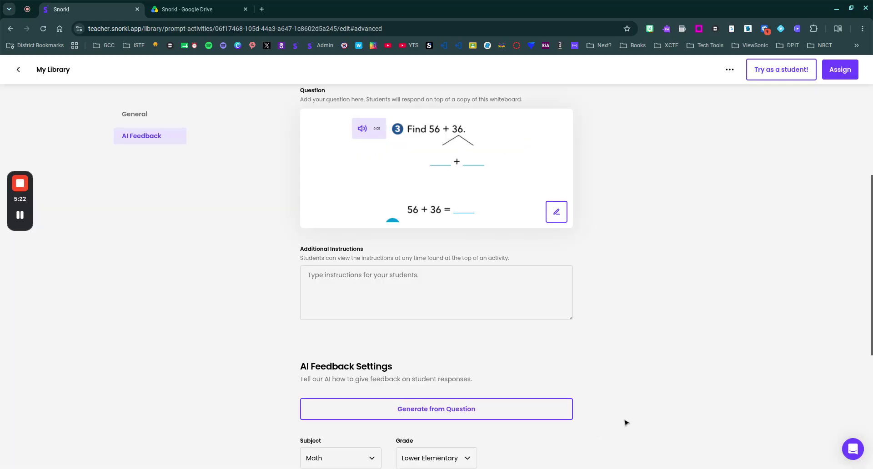
- Review the subject, prompt and answer criteria in the AI feedback settings and expand the further options
{"action": "scroll", "coordinate": [626, 422], "scroll_direction": "down", "scroll_amount": 5}
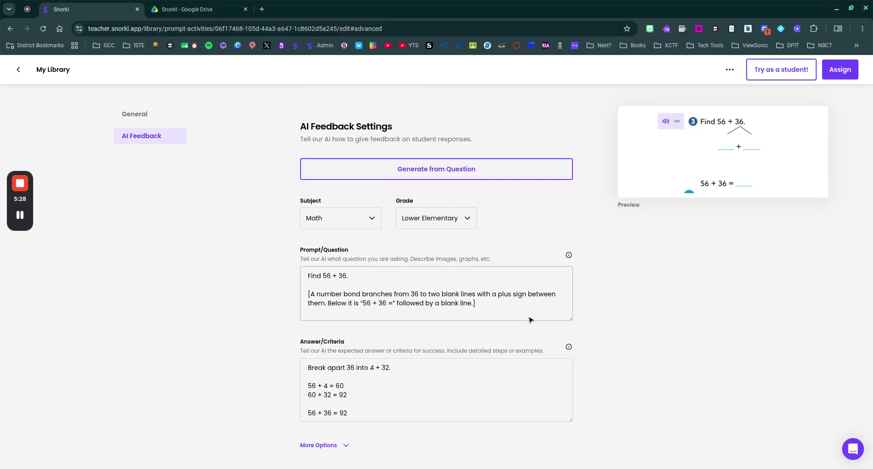
{"action": "left_click", "coordinate": [348, 221]}
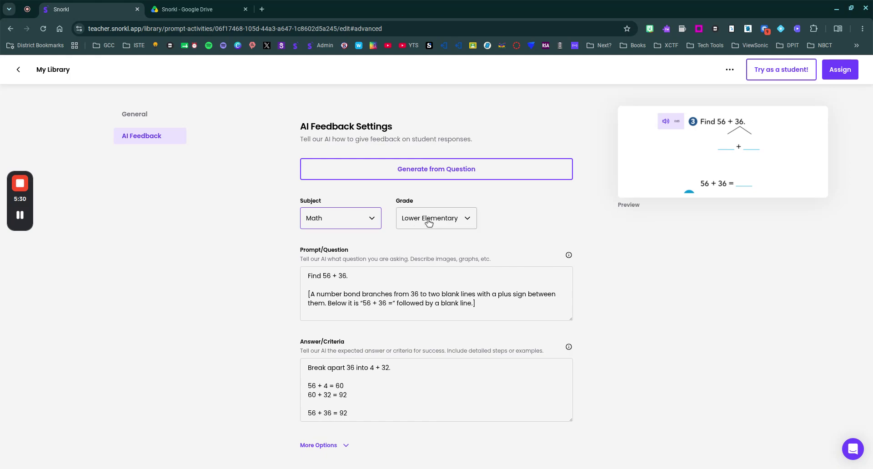
{"action": "left_click", "coordinate": [370, 302]}
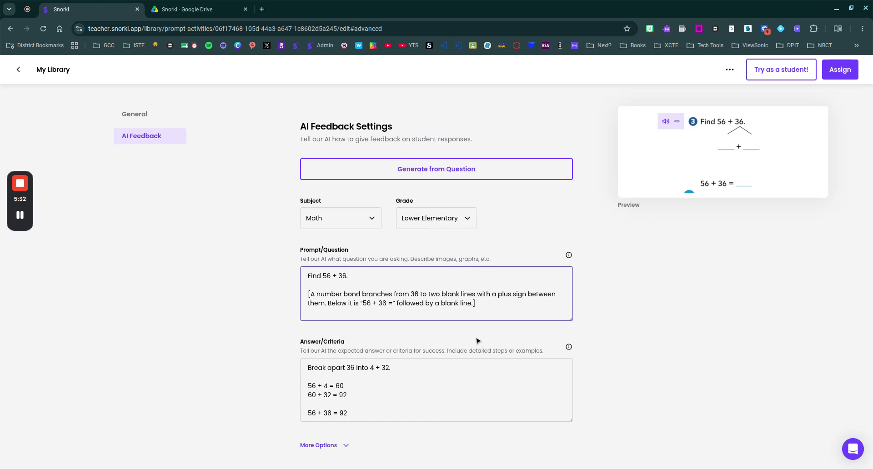
{"action": "left_click", "coordinate": [381, 384]}
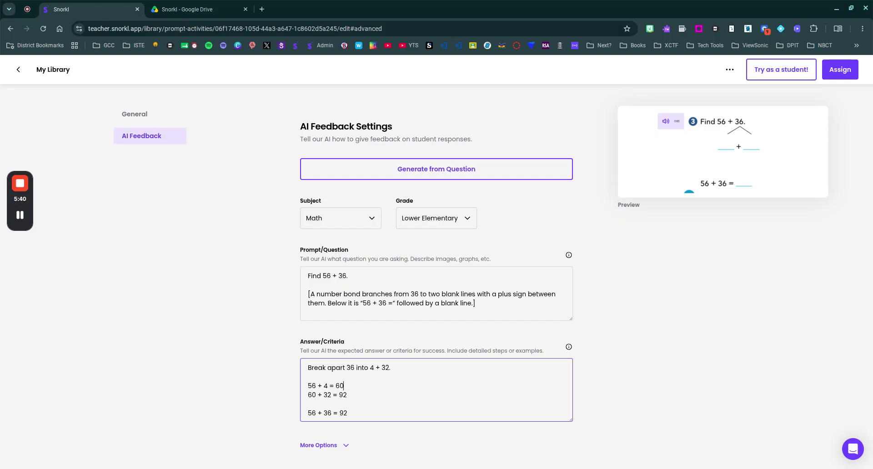
{"action": "left_click", "coordinate": [345, 447]}
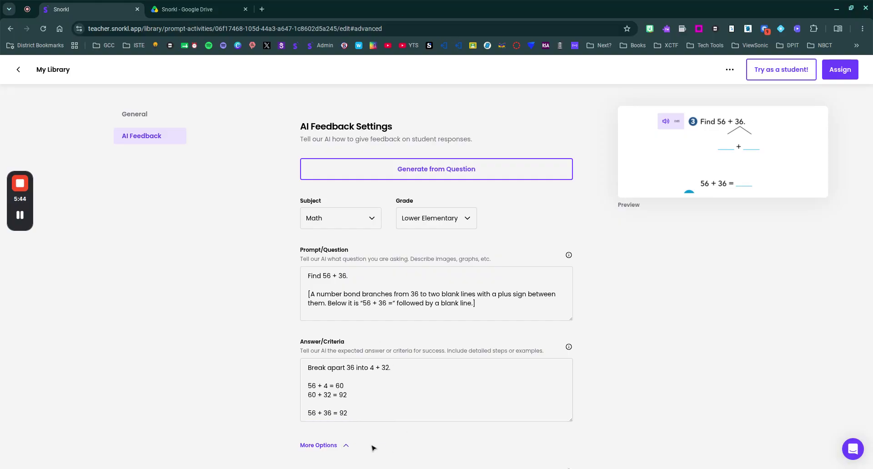
{"action": "scroll", "coordinate": [380, 446], "scroll_direction": "down", "scroll_amount": 2}
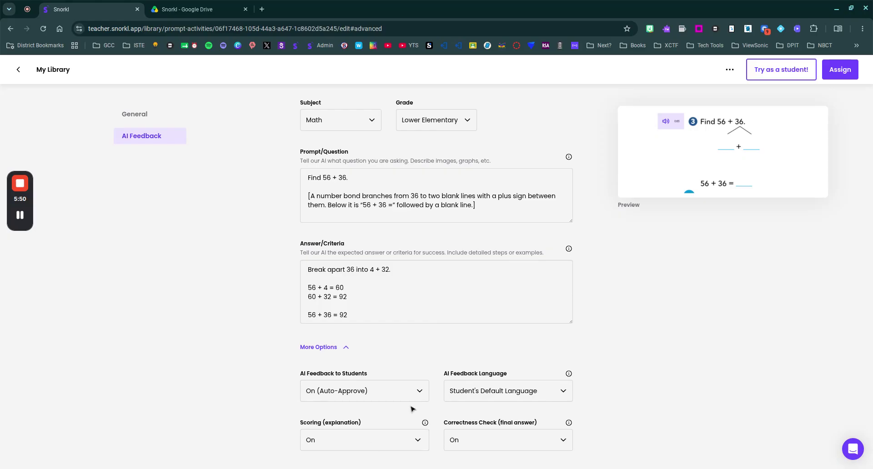
- Check the choices for student AI feedback, scoring and correctness check, keeping feedback at On (Auto-Approve) and scoring at On
{"action": "left_click", "coordinate": [383, 395]}
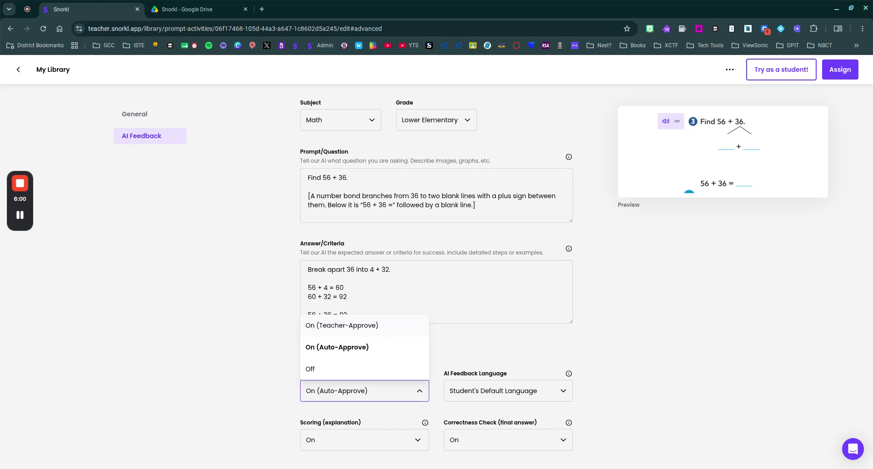
{"action": "left_click", "coordinate": [370, 349]}
{"action": "left_click", "coordinate": [403, 451]}
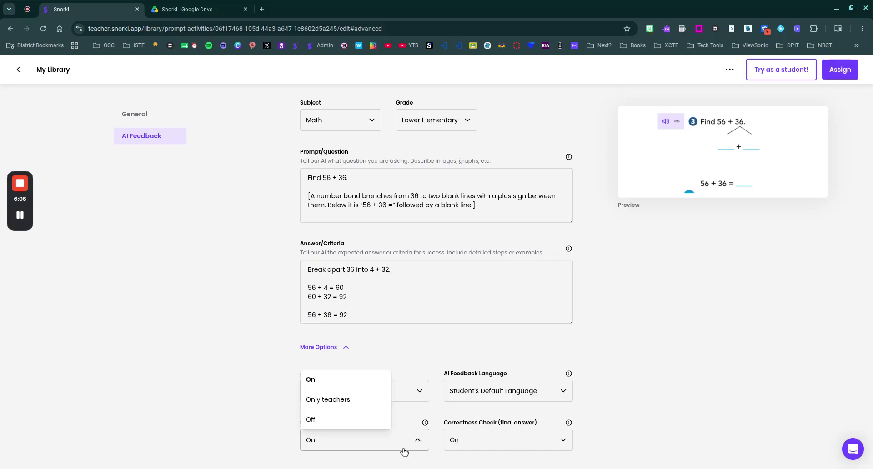
{"action": "left_click", "coordinate": [356, 383]}
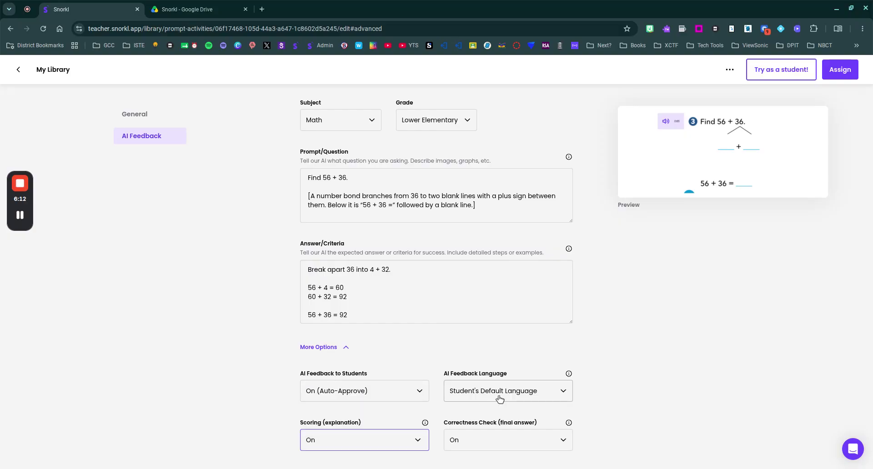
{"action": "left_click", "coordinate": [504, 440]}
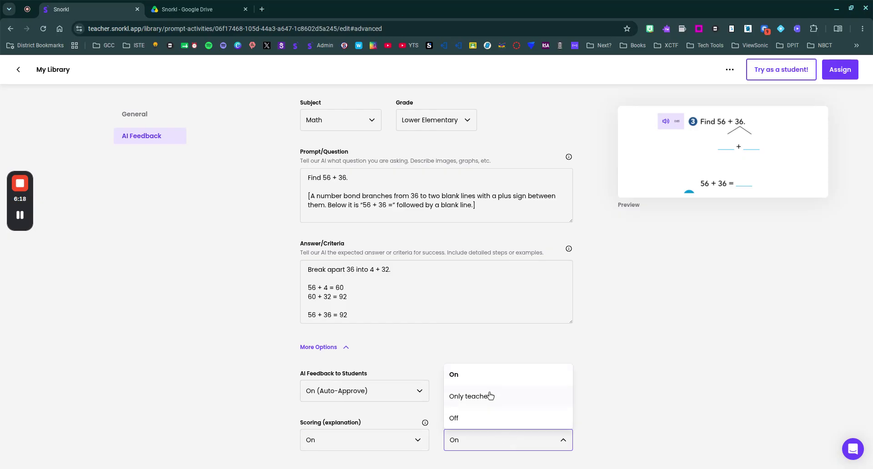
{"action": "left_click", "coordinate": [623, 393]}
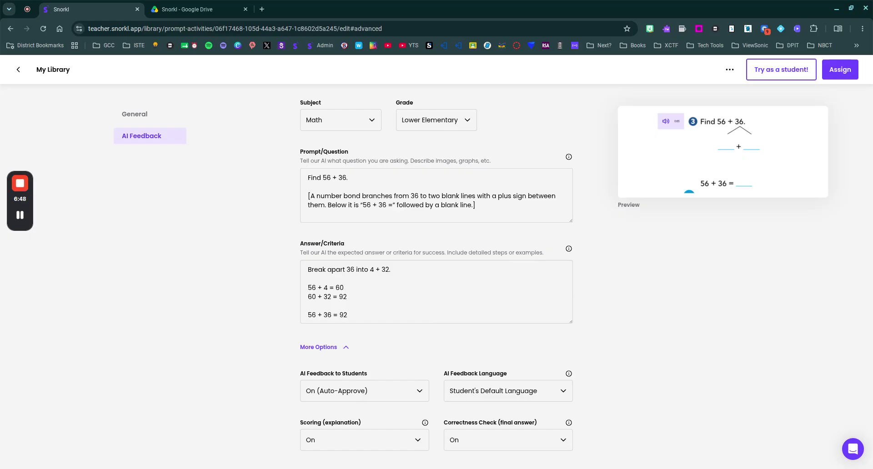
- Set the AI feedback language to French
{"action": "left_click", "coordinate": [541, 400]}
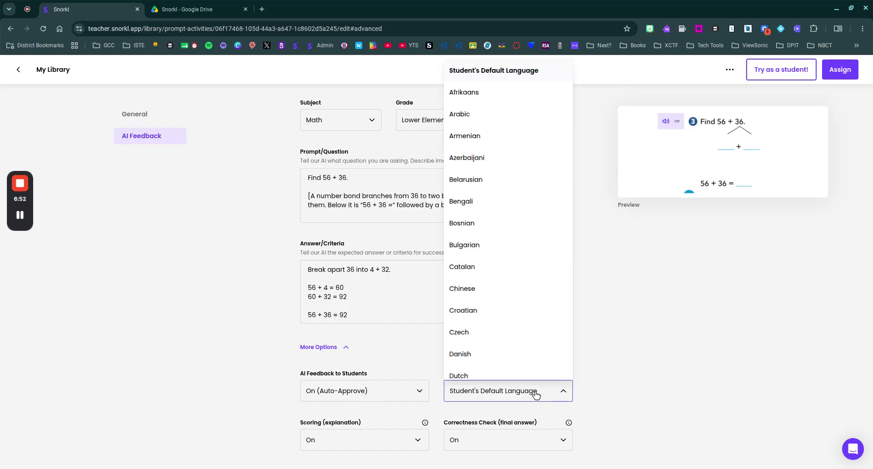
{"action": "scroll", "coordinate": [528, 342], "scroll_direction": "down", "scroll_amount": 2}
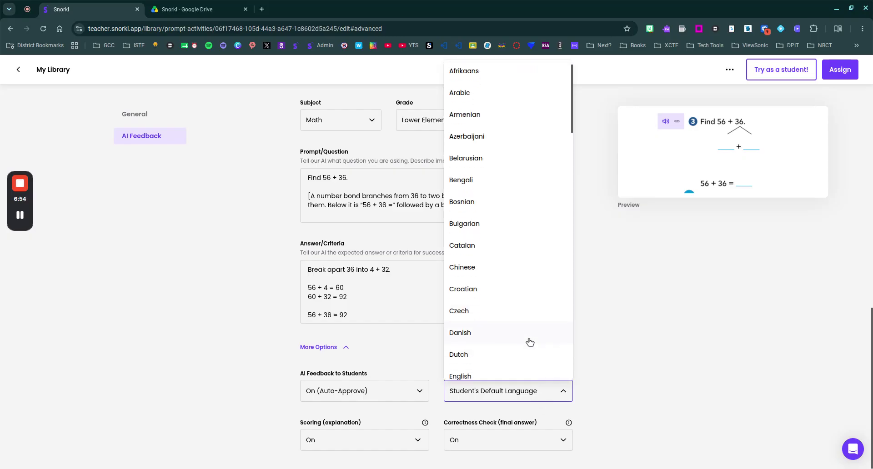
{"action": "scroll", "coordinate": [505, 325], "scroll_direction": "down", "scroll_amount": 1}
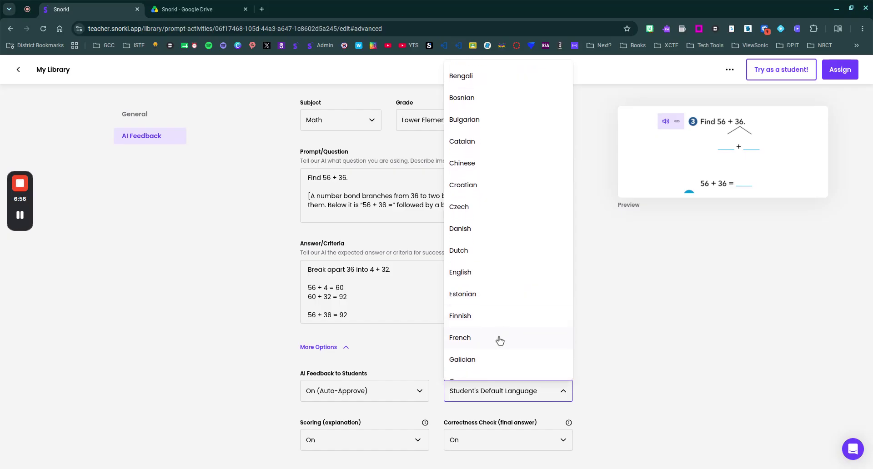
{"action": "left_click", "coordinate": [499, 341]}
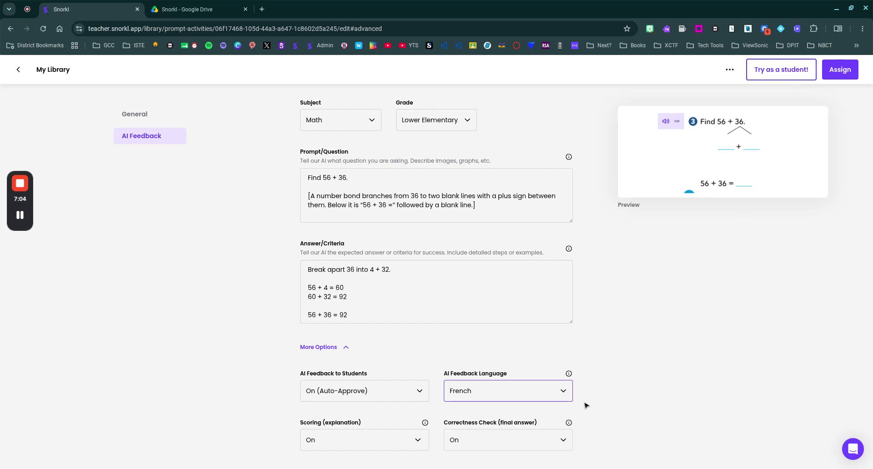
- Set the AI feedback language back to Student's Default Language
{"action": "left_click", "coordinate": [533, 399]}
{"action": "scroll", "coordinate": [509, 197], "scroll_direction": "up", "scroll_amount": 1}
{"action": "scroll", "coordinate": [509, 196], "scroll_direction": "up", "scroll_amount": 2}
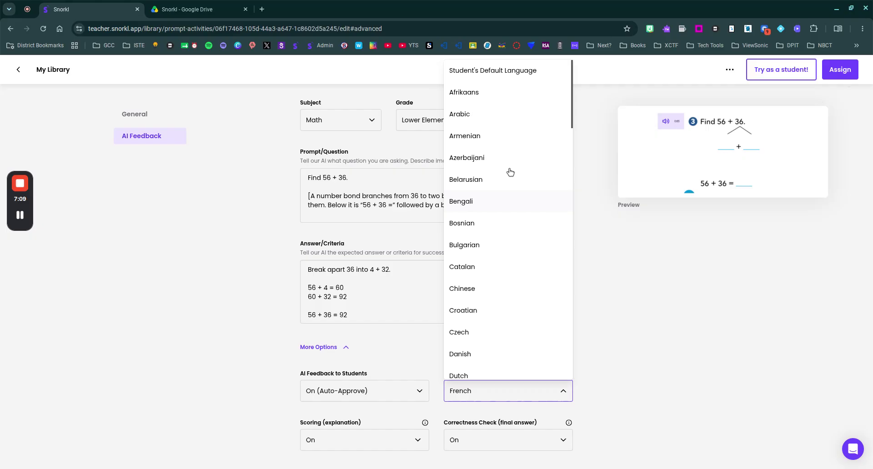
{"action": "left_click", "coordinate": [503, 73]}
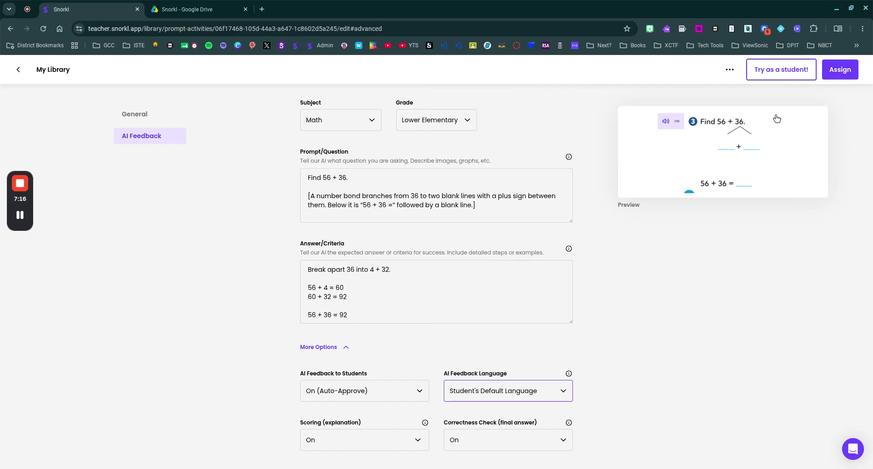
- Try the Test activity as a student and start a response
{"action": "left_click", "coordinate": [769, 71]}
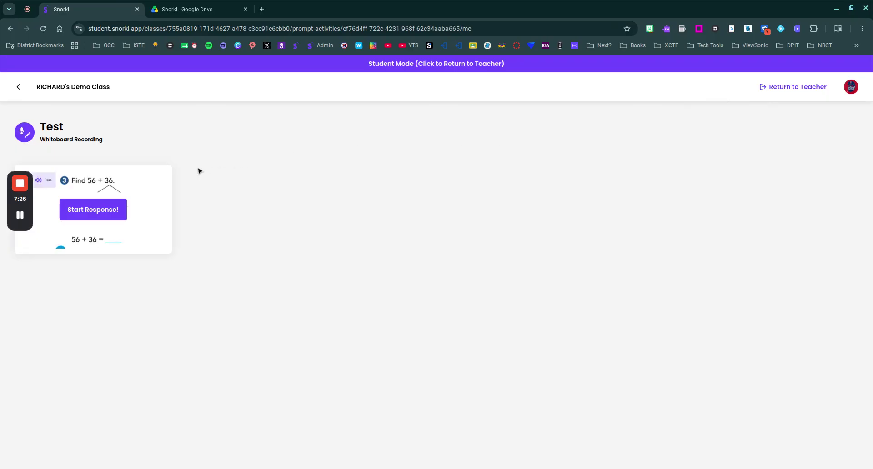
{"action": "left_click", "coordinate": [100, 213]}
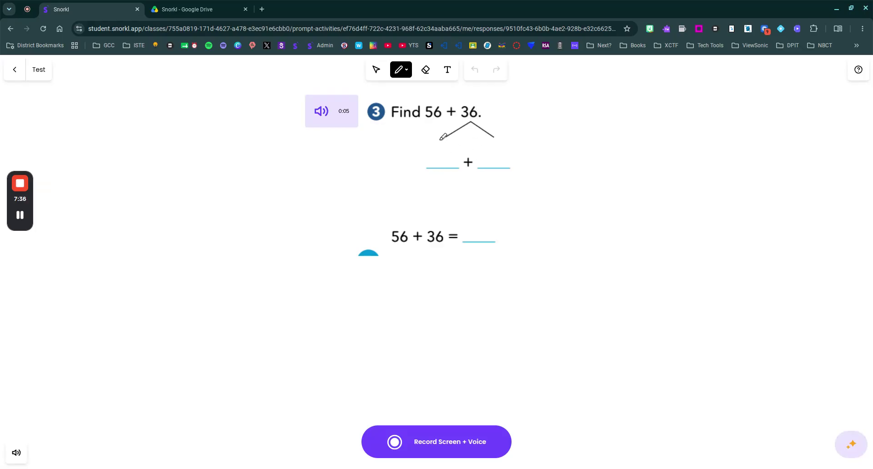
- Handwrite 30 and 6 in the number bond blanks and an answer after 56 + 36 =
{"action": "mouse_move", "coordinate": [438, 150]}
{"action": "left_mouse_down"}
{"action": "mouse_move", "coordinate": [436, 167]}
{"action": "mouse_move", "coordinate": [457, 171]}
{"action": "left_mouse_up"}
{"action": "left_click_drag", "start_coordinate": [494, 148], "coordinate": [501, 168]}
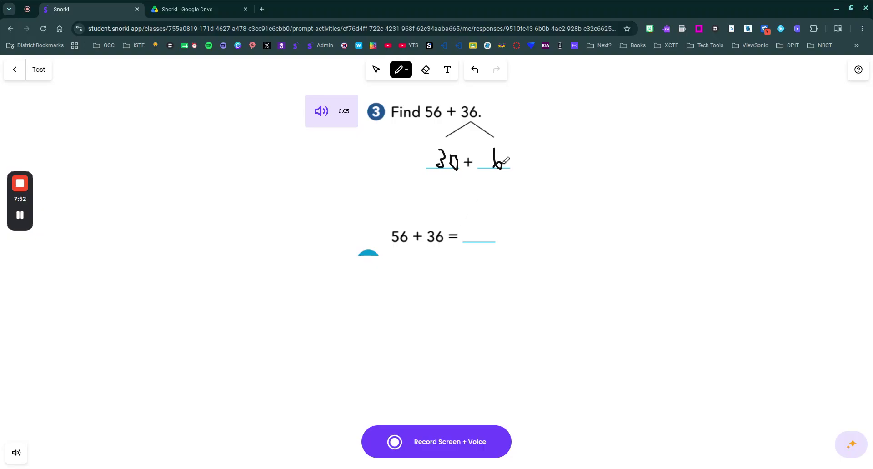
{"action": "mouse_move", "coordinate": [480, 221]}
{"action": "left_mouse_down"}
{"action": "mouse_move", "coordinate": [479, 238]}
{"action": "mouse_move", "coordinate": [506, 237]}
{"action": "left_mouse_up"}
- Undo all the handwriting on the whiteboard
{"action": "left_click", "coordinate": [475, 71]}
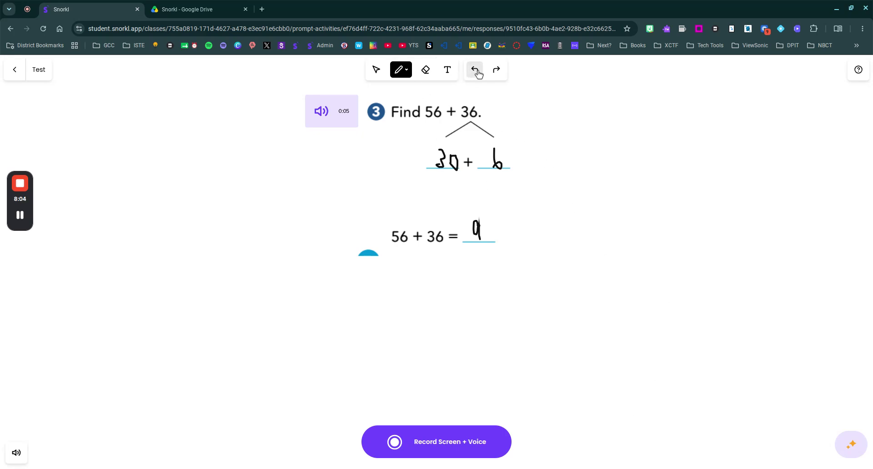
{"action": "left_click", "coordinate": [476, 71]}
{"action": "left_click", "coordinate": [475, 71]}
{"action": "left_click", "coordinate": [476, 71]}
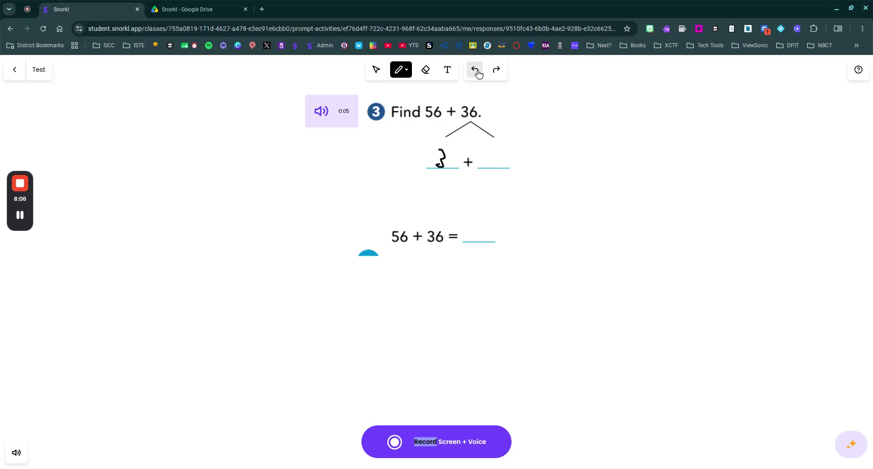
{"action": "left_click", "coordinate": [476, 71]}
- Record a response with 4 and 32 handwritten in the number bond and 92 as the answer, and submit it
{"action": "left_click", "coordinate": [450, 450]}
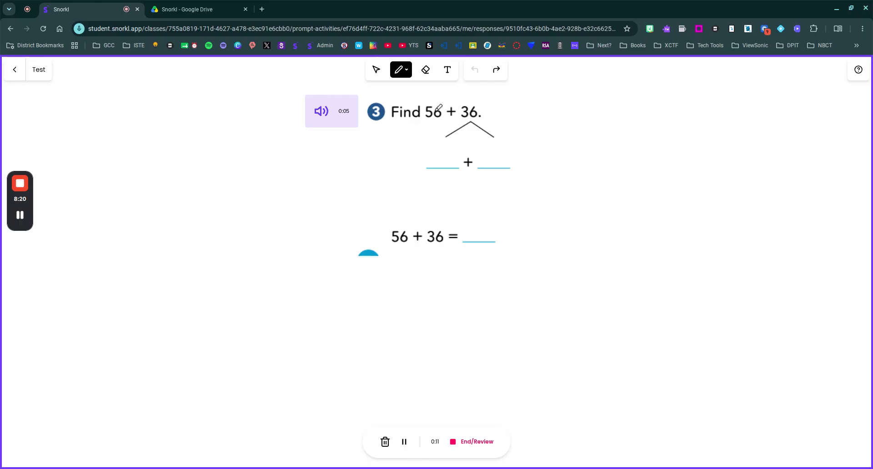
{"action": "mouse_move", "coordinate": [437, 154]}
{"action": "left_mouse_down"}
{"action": "mouse_move", "coordinate": [444, 163]}
{"action": "mouse_move", "coordinate": [501, 151]}
{"action": "mouse_move", "coordinate": [515, 167]}
{"action": "left_mouse_up"}
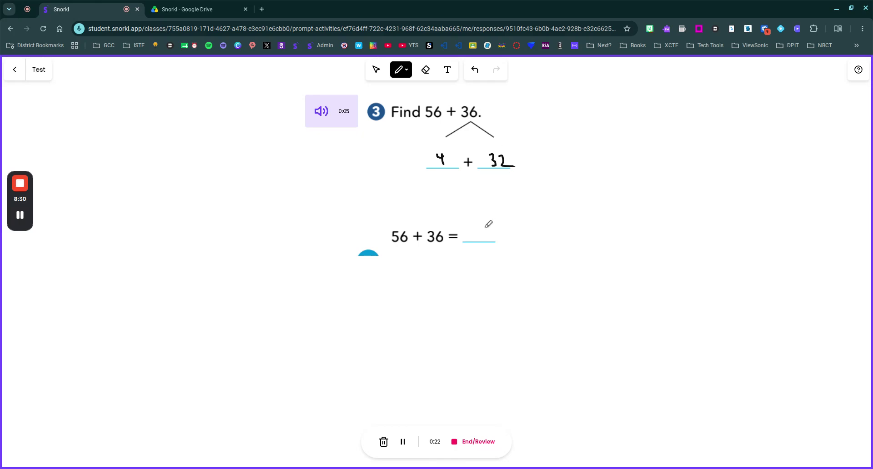
{"action": "mouse_move", "coordinate": [476, 221]}
{"action": "left_mouse_down"}
{"action": "mouse_move", "coordinate": [484, 237]}
{"action": "mouse_move", "coordinate": [495, 231]}
{"action": "mouse_move", "coordinate": [504, 239]}
{"action": "mouse_move", "coordinate": [485, 228]}
{"action": "left_mouse_up"}
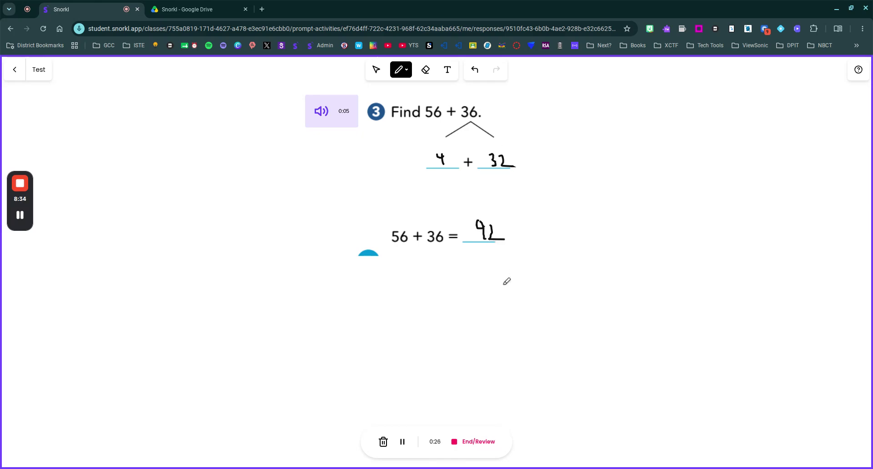
{"action": "left_click", "coordinate": [478, 444]}
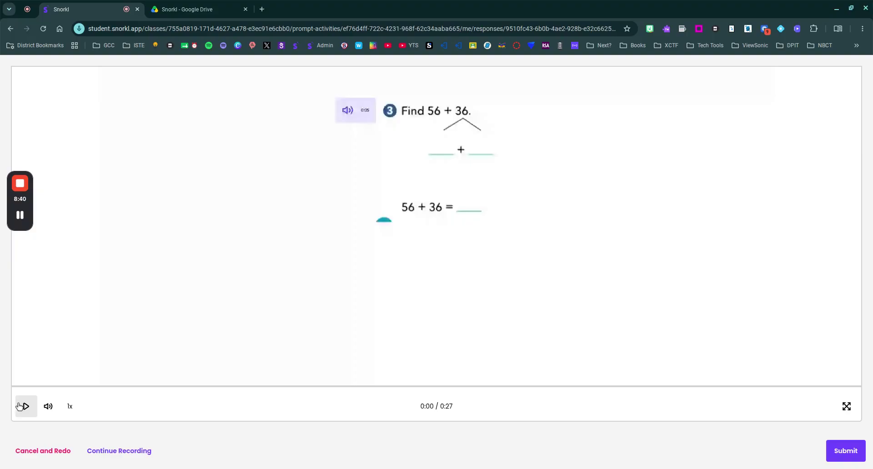
{"action": "left_click", "coordinate": [833, 451]}
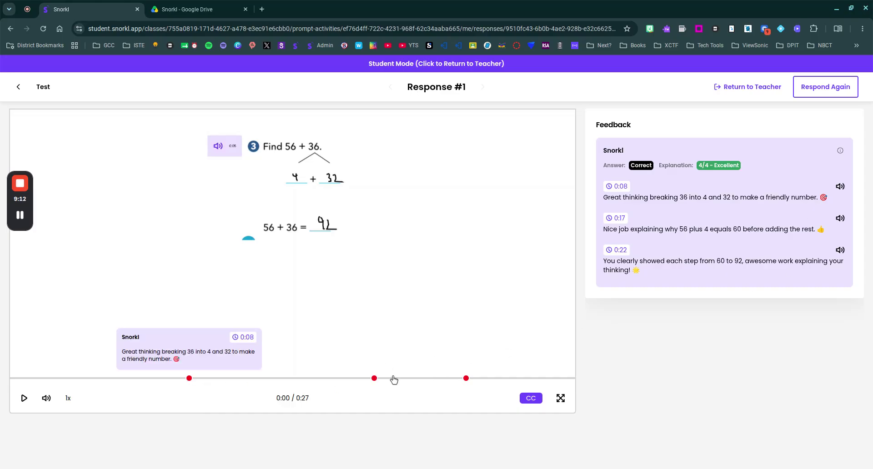
- Respond again on a blank whiteboard, handwriting 4 and 32 in the number bond and 90 as the answer
{"action": "mouse_move", "coordinate": [468, 380]}
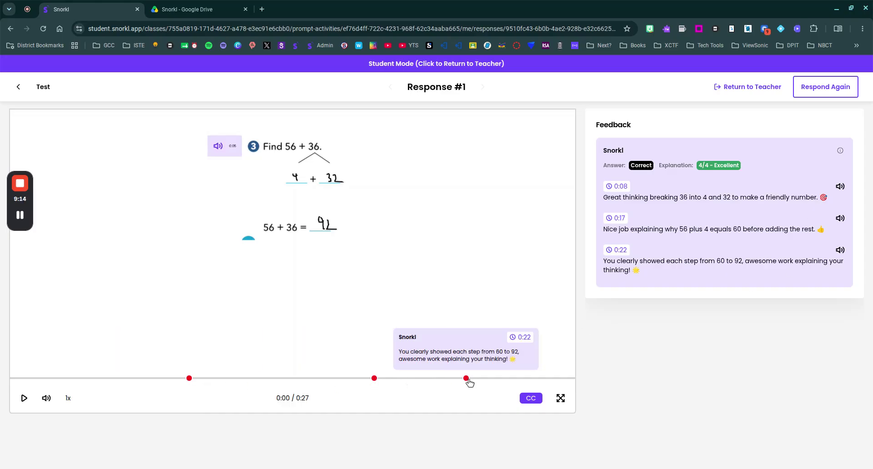
{"action": "left_click", "coordinate": [825, 87]}
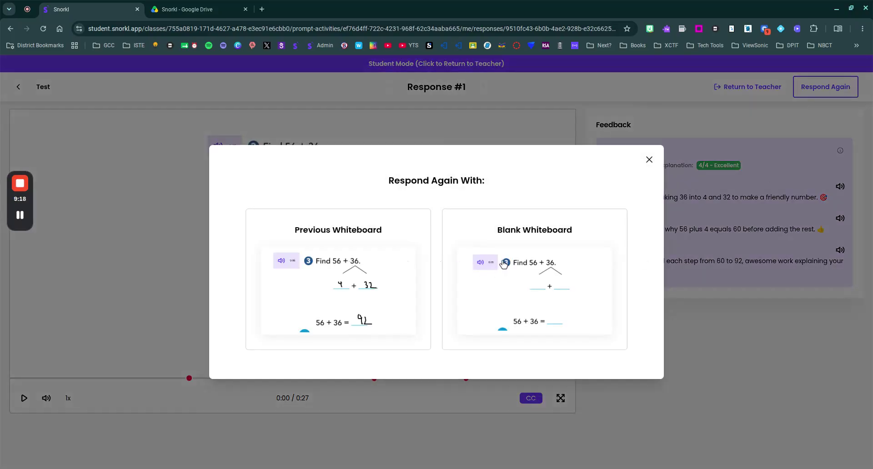
{"action": "left_click", "coordinate": [509, 277]}
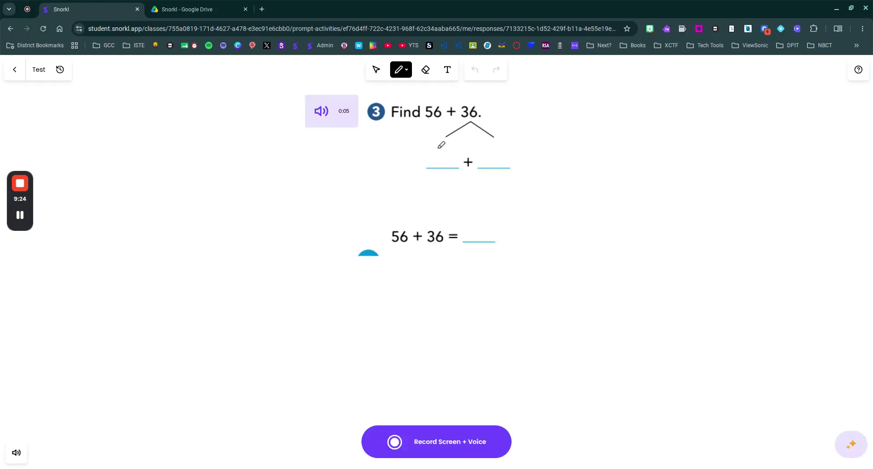
{"action": "left_click_drag", "start_coordinate": [438, 151], "coordinate": [440, 173]}
{"action": "mouse_move", "coordinate": [495, 154]}
{"action": "left_mouse_down"}
{"action": "mouse_move", "coordinate": [489, 170]}
{"action": "mouse_move", "coordinate": [514, 169]}
{"action": "left_mouse_up"}
{"action": "mouse_move", "coordinate": [470, 217]}
{"action": "left_mouse_down"}
{"action": "mouse_move", "coordinate": [485, 220]}
{"action": "mouse_move", "coordinate": [483, 242]}
{"action": "mouse_move", "coordinate": [493, 232]}
{"action": "left_mouse_up"}
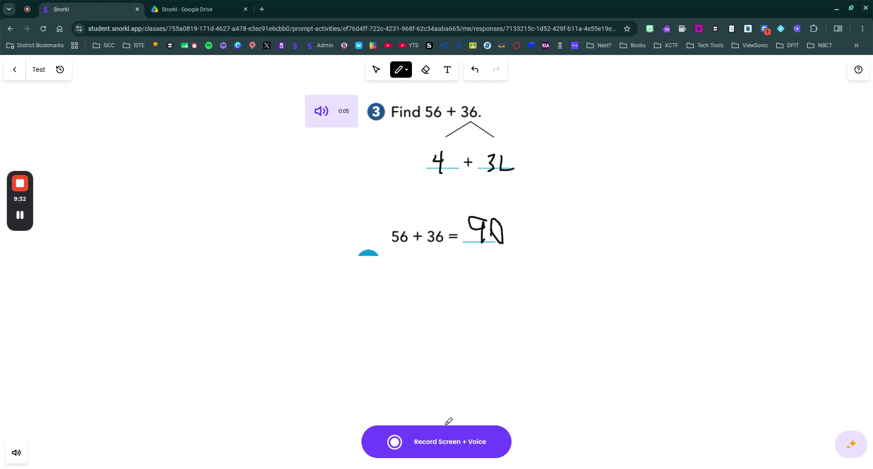
- Make a short screen and voice recording of the second response and submit it
{"action": "left_click", "coordinate": [464, 441]}
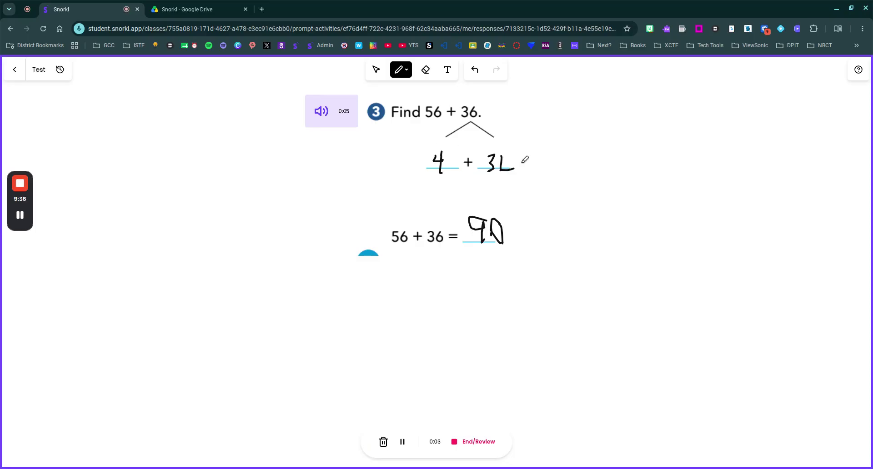
{"action": "left_click", "coordinate": [480, 442]}
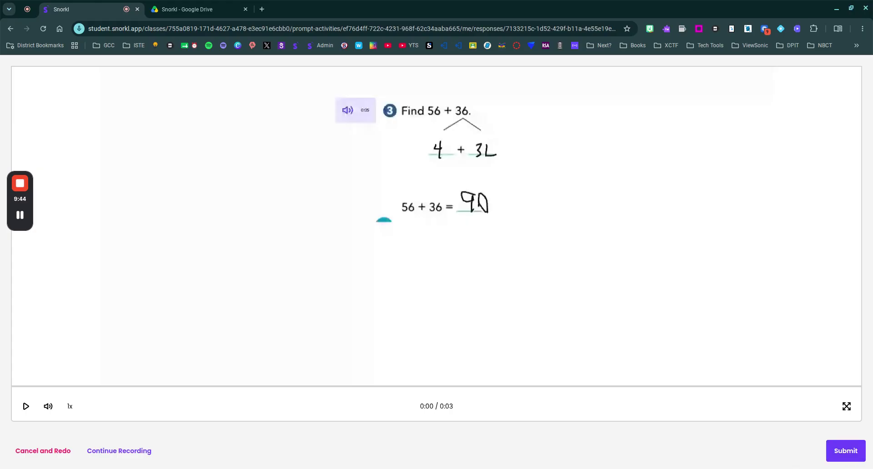
{"action": "left_click", "coordinate": [853, 447]}
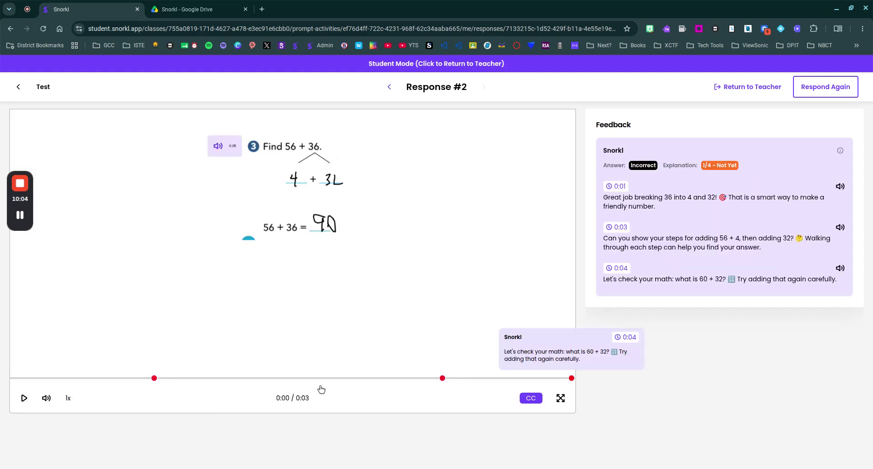
- Review the timestamped AI feedback comments on the second response and return to the teacher view
{"action": "mouse_move", "coordinate": [155, 380]}
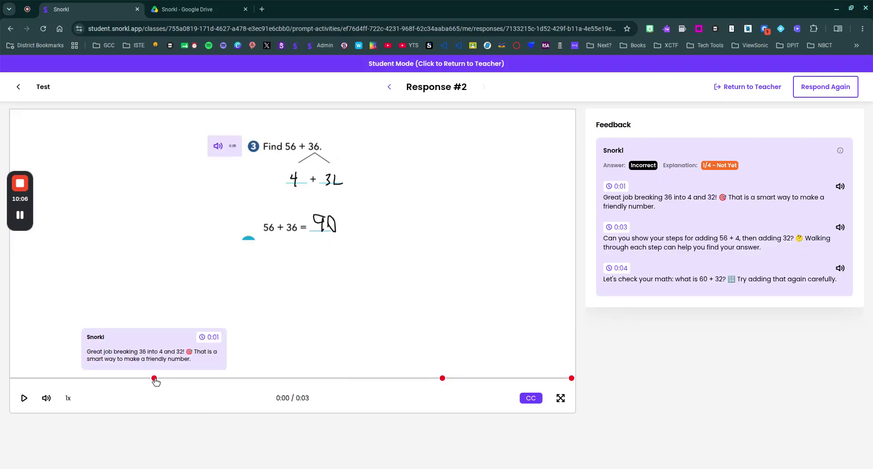
{"action": "mouse_move", "coordinate": [443, 385]}
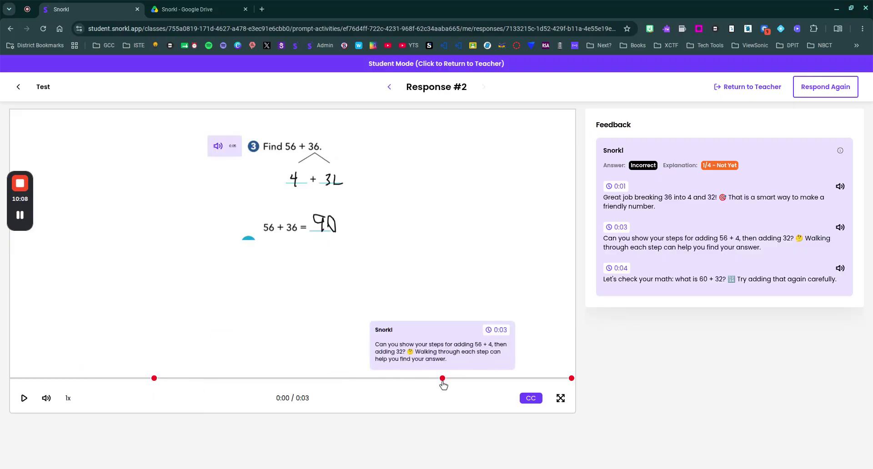
{"action": "mouse_move", "coordinate": [571, 381]}
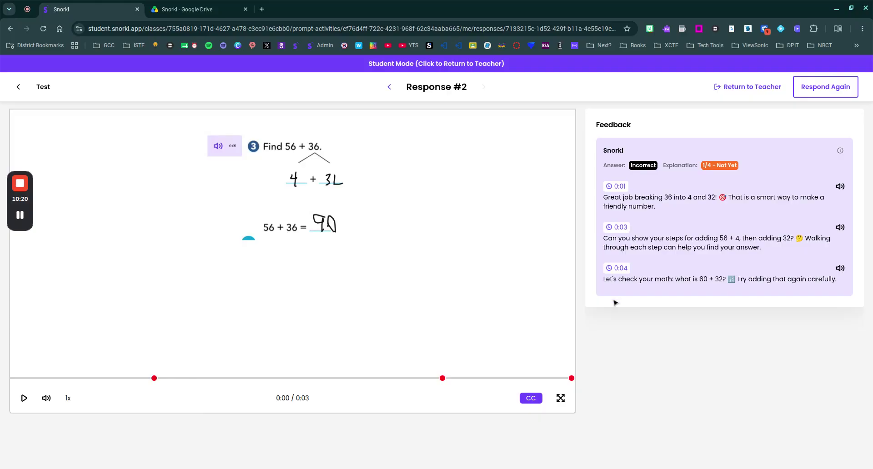
{"action": "left_click", "coordinate": [482, 67]}
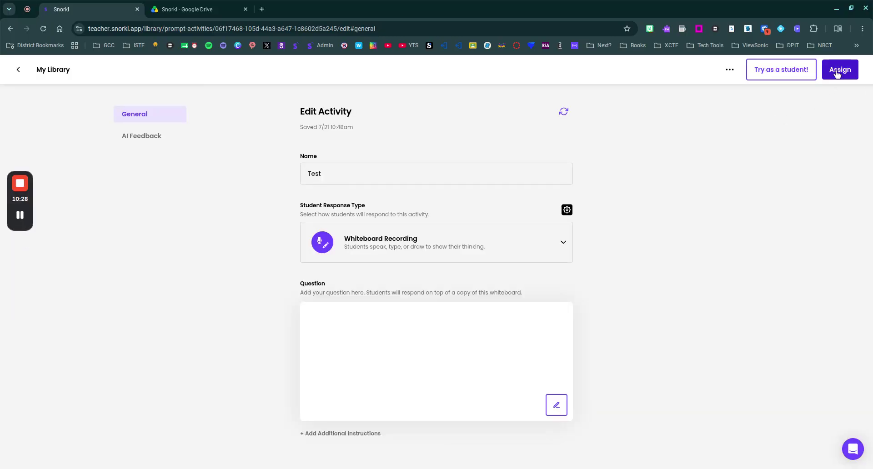
- Start assigning the Test activity to the Summer Vaca 26 class and continue to its activity settings
{"action": "left_click", "coordinate": [837, 71]}
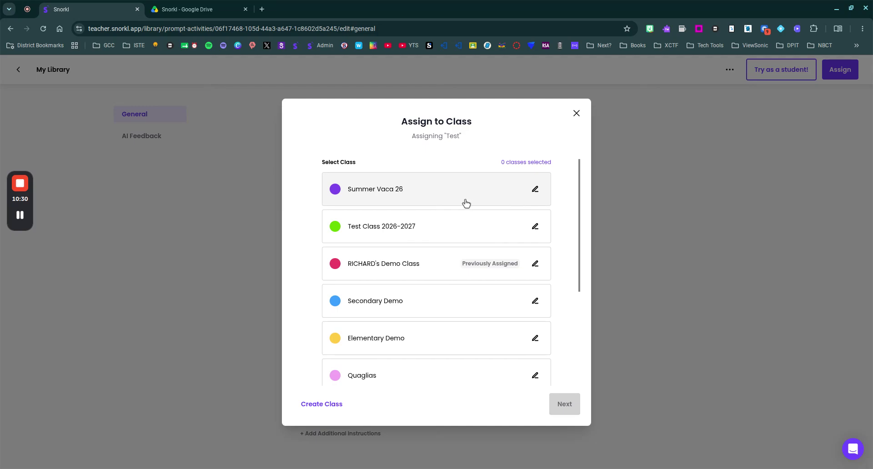
{"action": "left_click", "coordinate": [564, 407]}
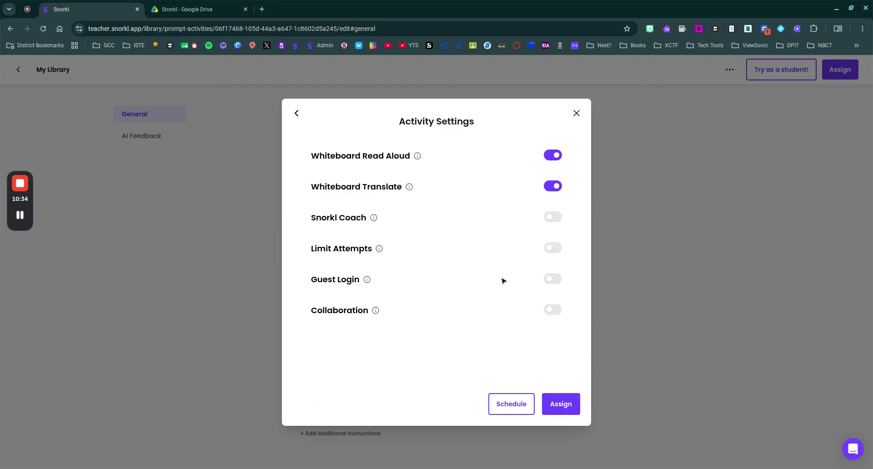
- Turn on Snorkl Coach and Collaboration for the assignment, leaving Limit Attempts off after trying it
{"action": "left_click", "coordinate": [555, 220]}
{"action": "left_click", "coordinate": [553, 250]}
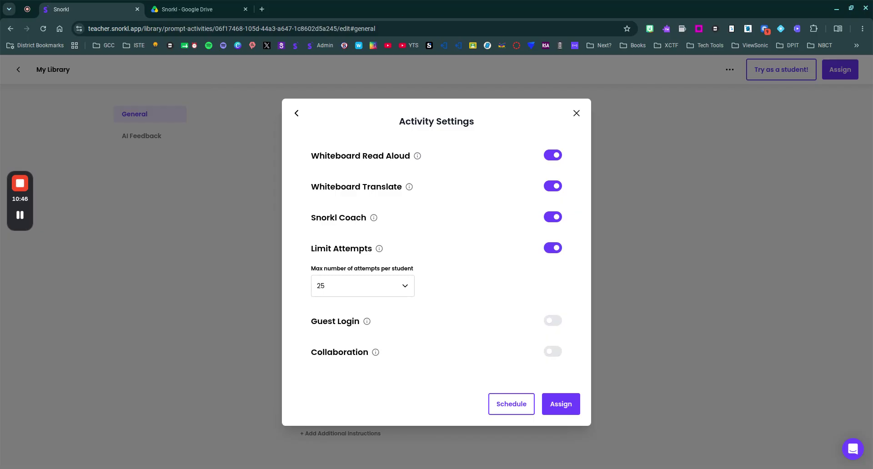
{"action": "left_click", "coordinate": [552, 249]}
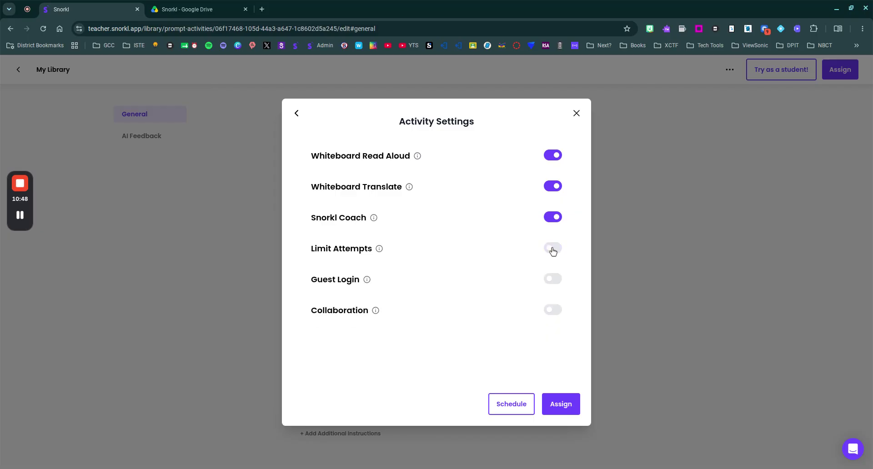
{"action": "left_click", "coordinate": [550, 310]}
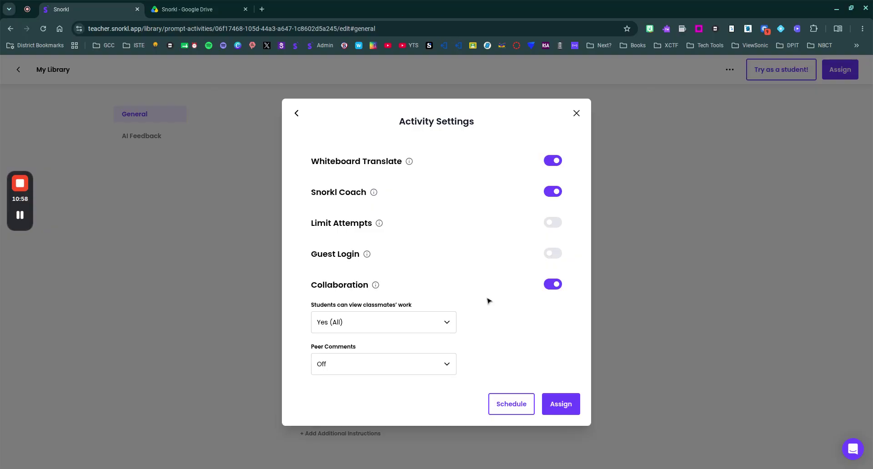
- Check the collaboration choices, keeping classmates' work at Yes (All) and Peer Comments at Off, and assign the activity
{"action": "left_click", "coordinate": [371, 326]}
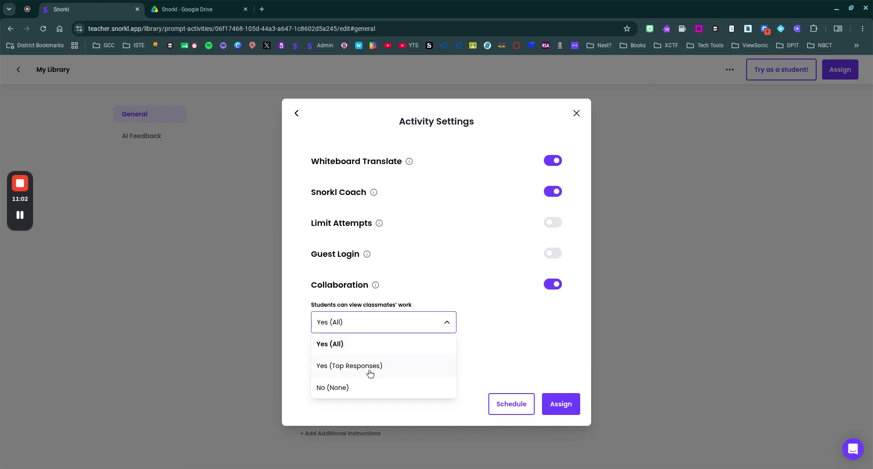
{"action": "left_click", "coordinate": [460, 313]}
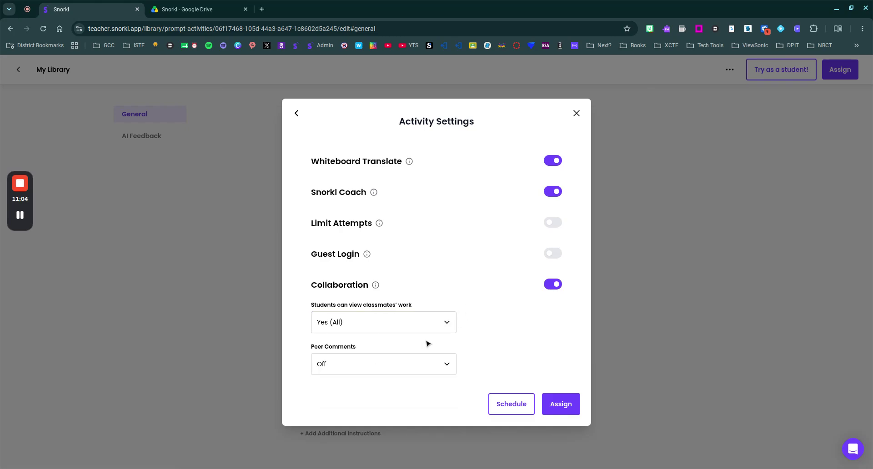
{"action": "left_click", "coordinate": [381, 368]}
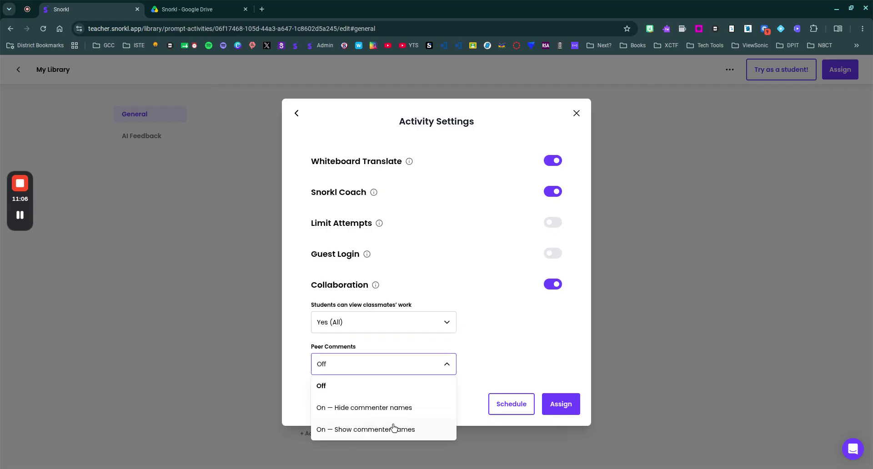
{"action": "left_click", "coordinate": [536, 358]}
{"action": "left_click", "coordinate": [564, 411]}
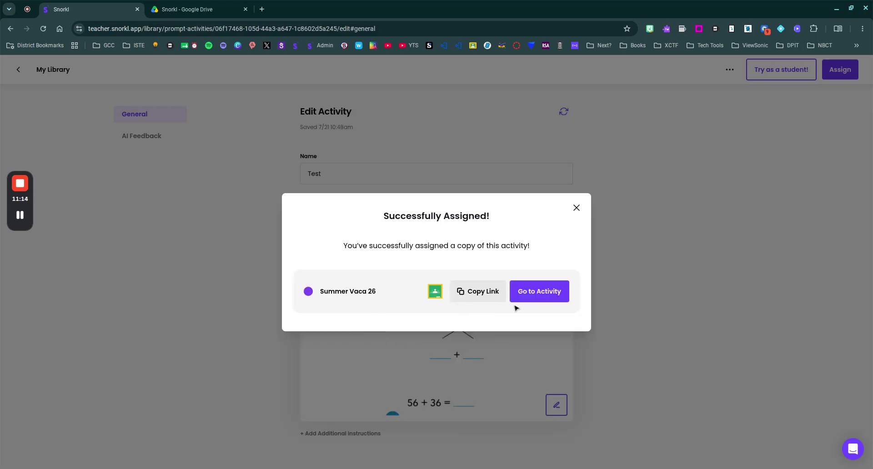
- Open the assigned activity's responses page and go back to the Summer Vaca 26 class
{"action": "left_click", "coordinate": [538, 301]}
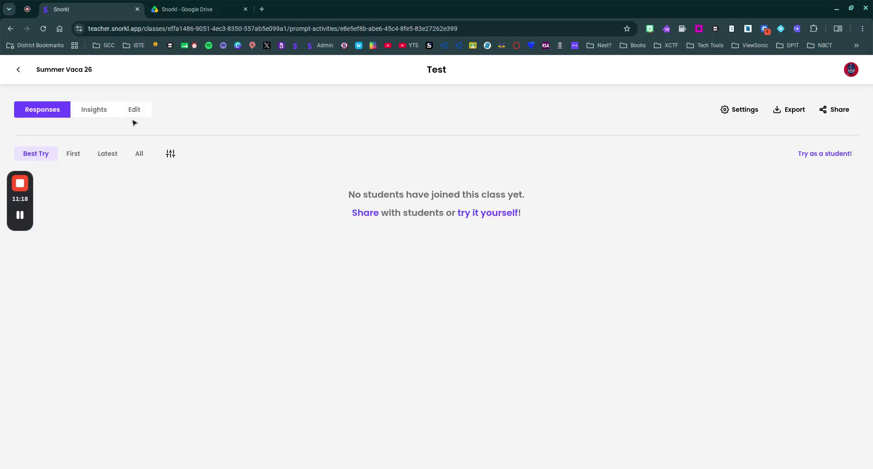
{"action": "left_click", "coordinate": [70, 72]}
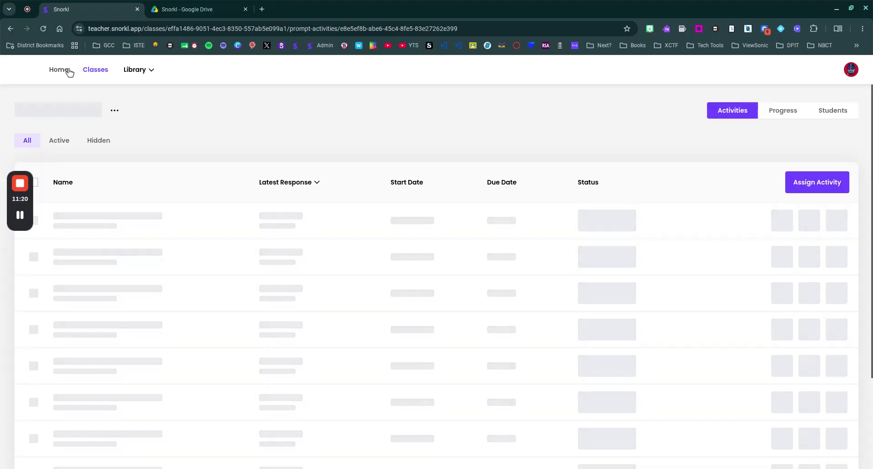